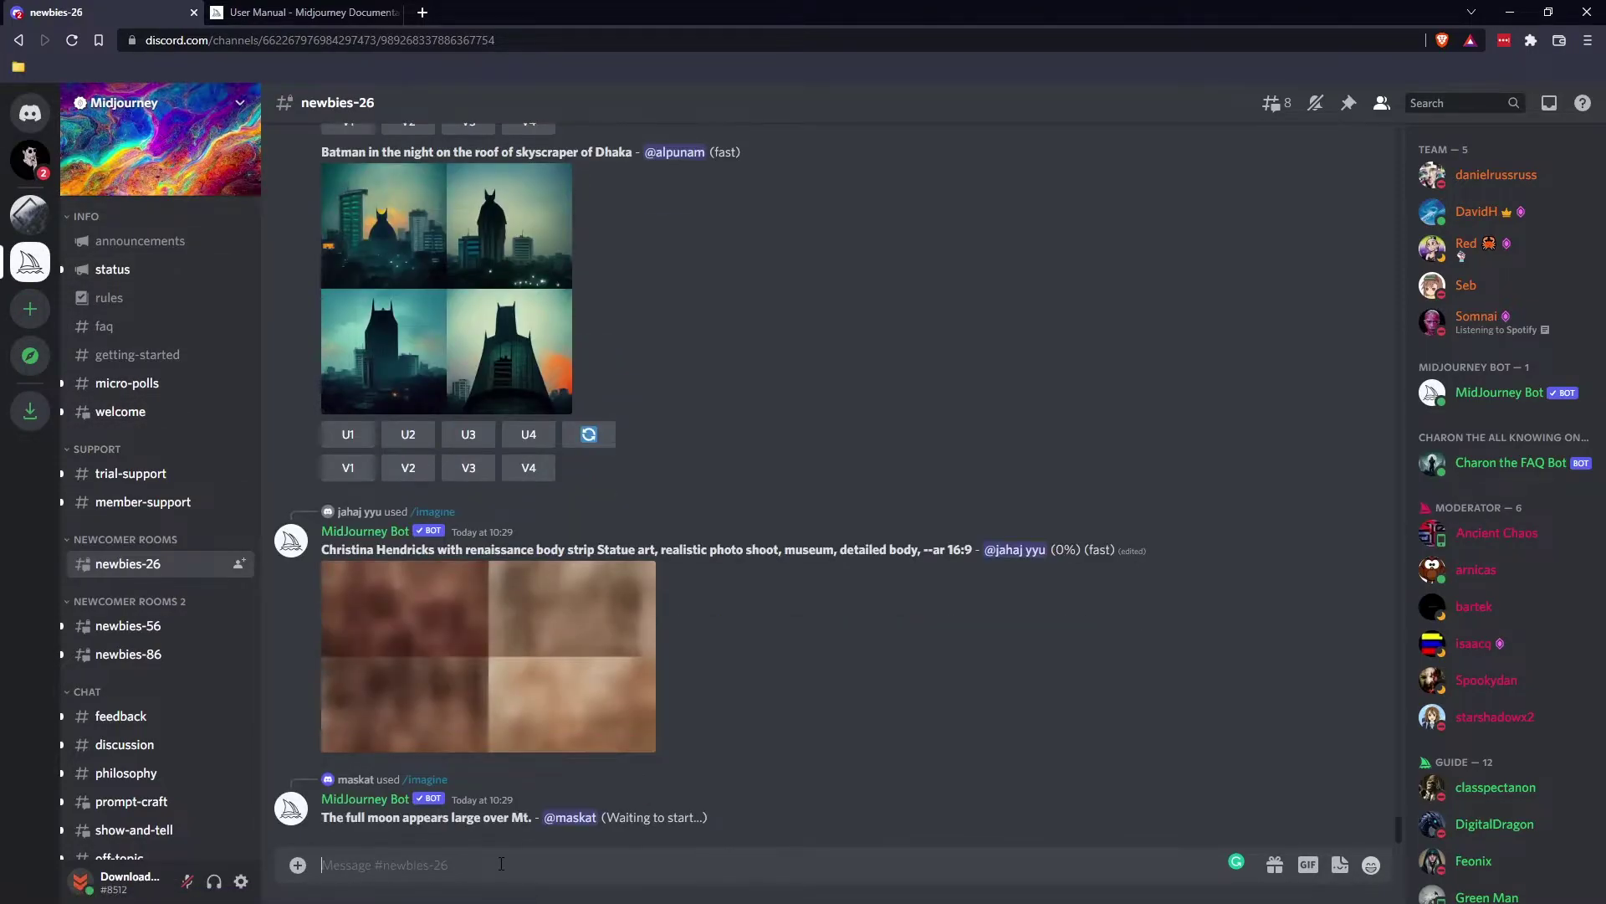
# Prompt the Midjourney bot with /imagine '--quality 0.25 haunted house in the forest, 8k, artstation,'
pyautogui.write('/im')
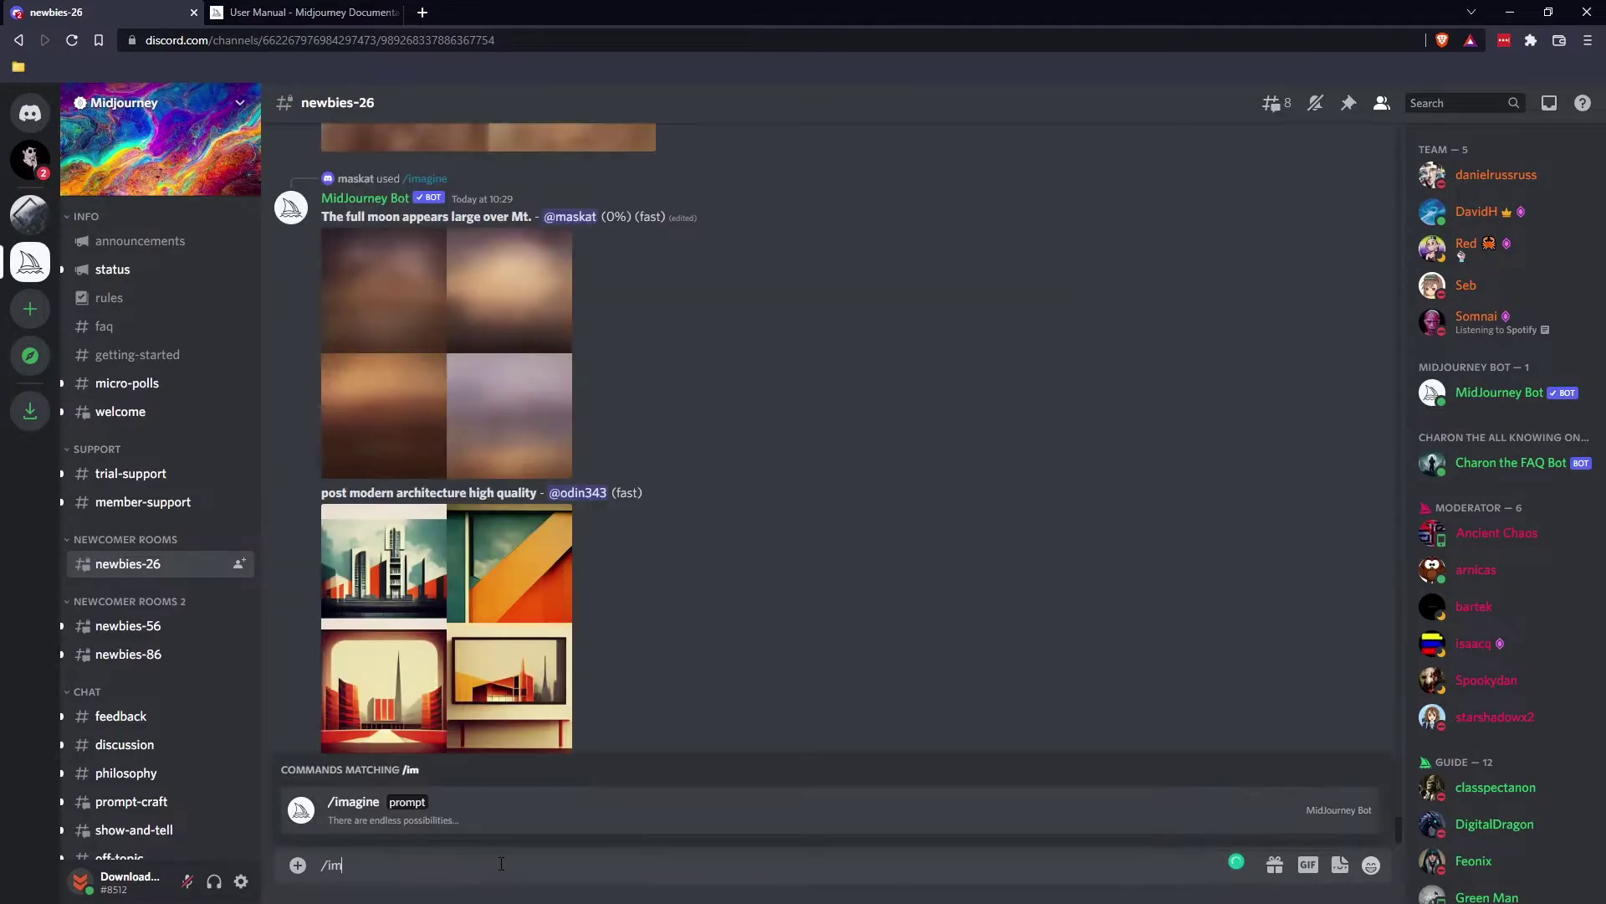
pyautogui.write('ag')
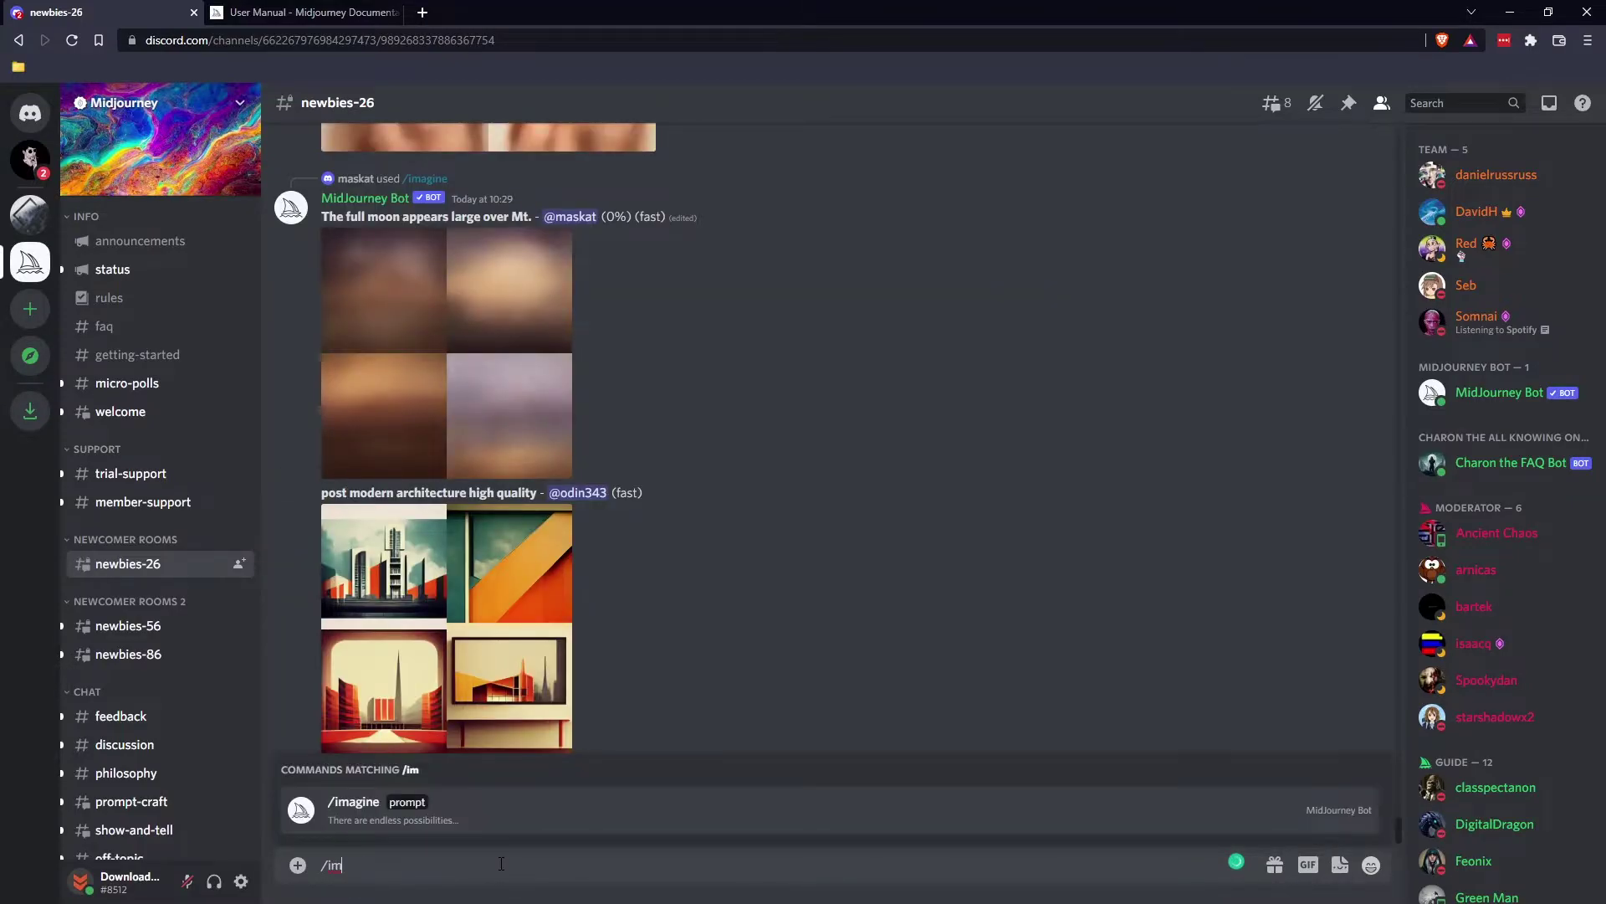
pyautogui.press('BackSpace')
pyautogui.press('BackSpace')
pyautogui.press('BackSpace')
pyautogui.write('/imagine')
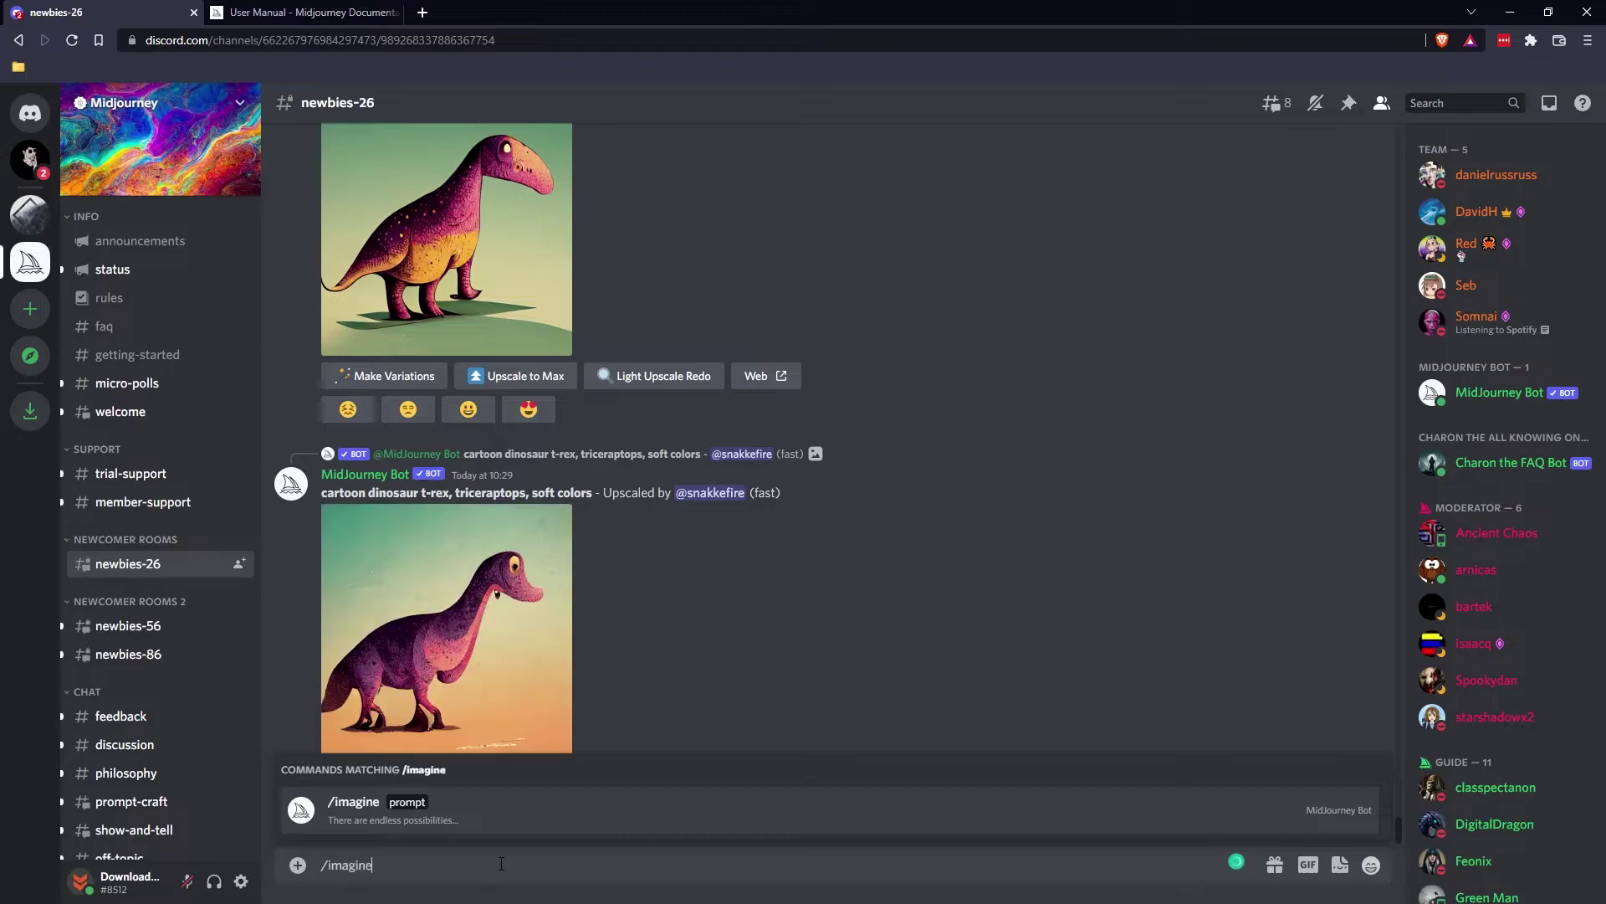
pyautogui.press('Tab')
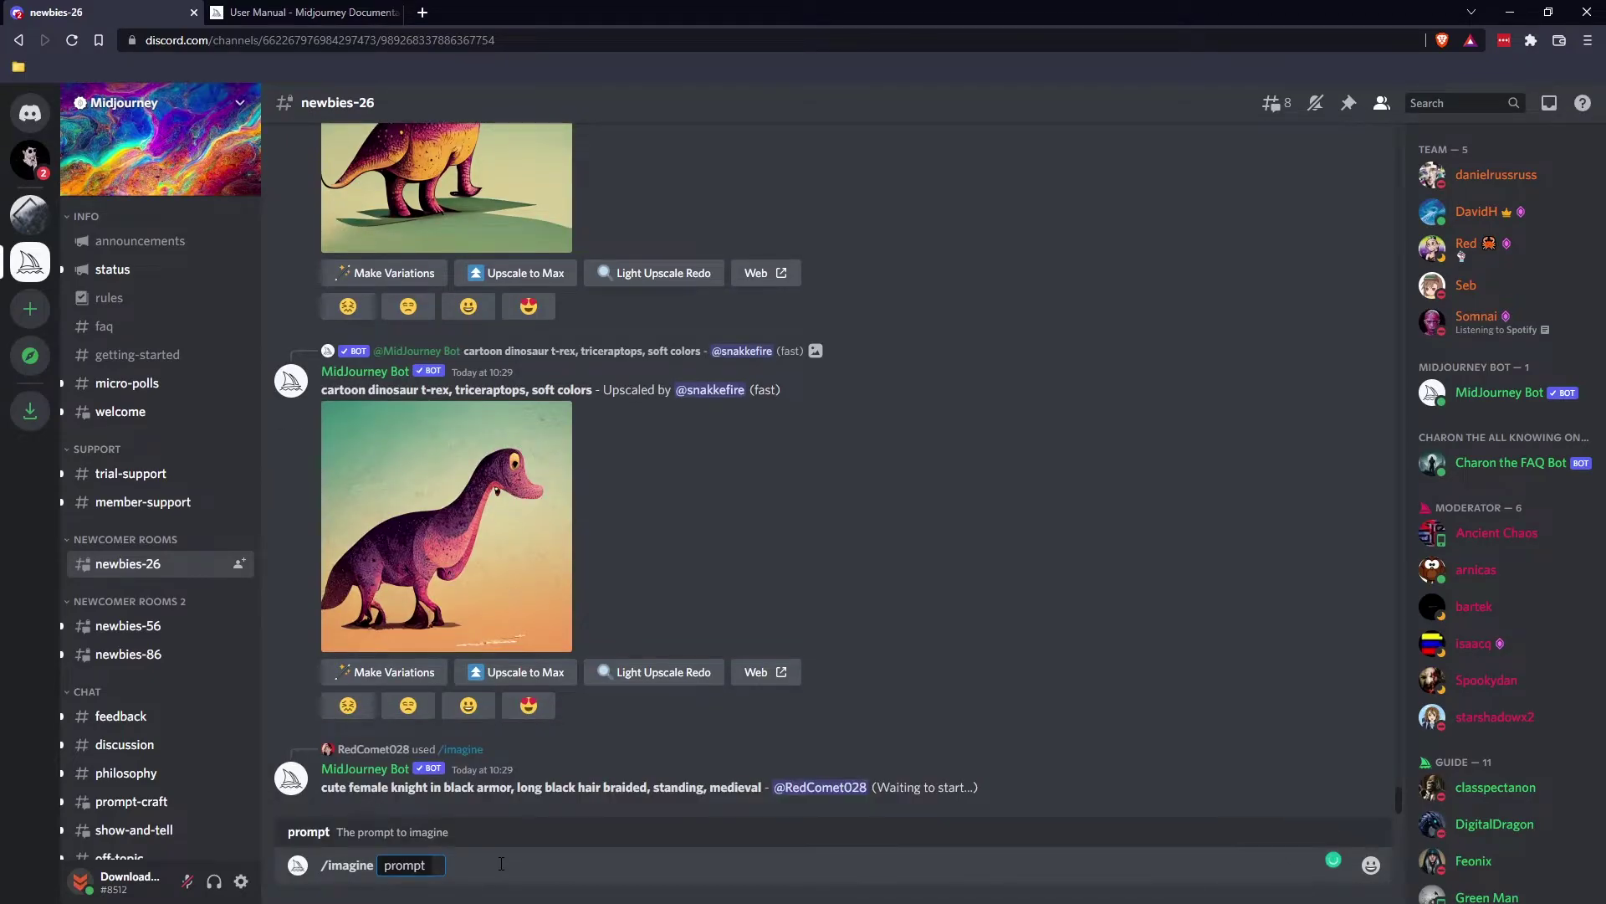
pyautogui.write('--quality ')
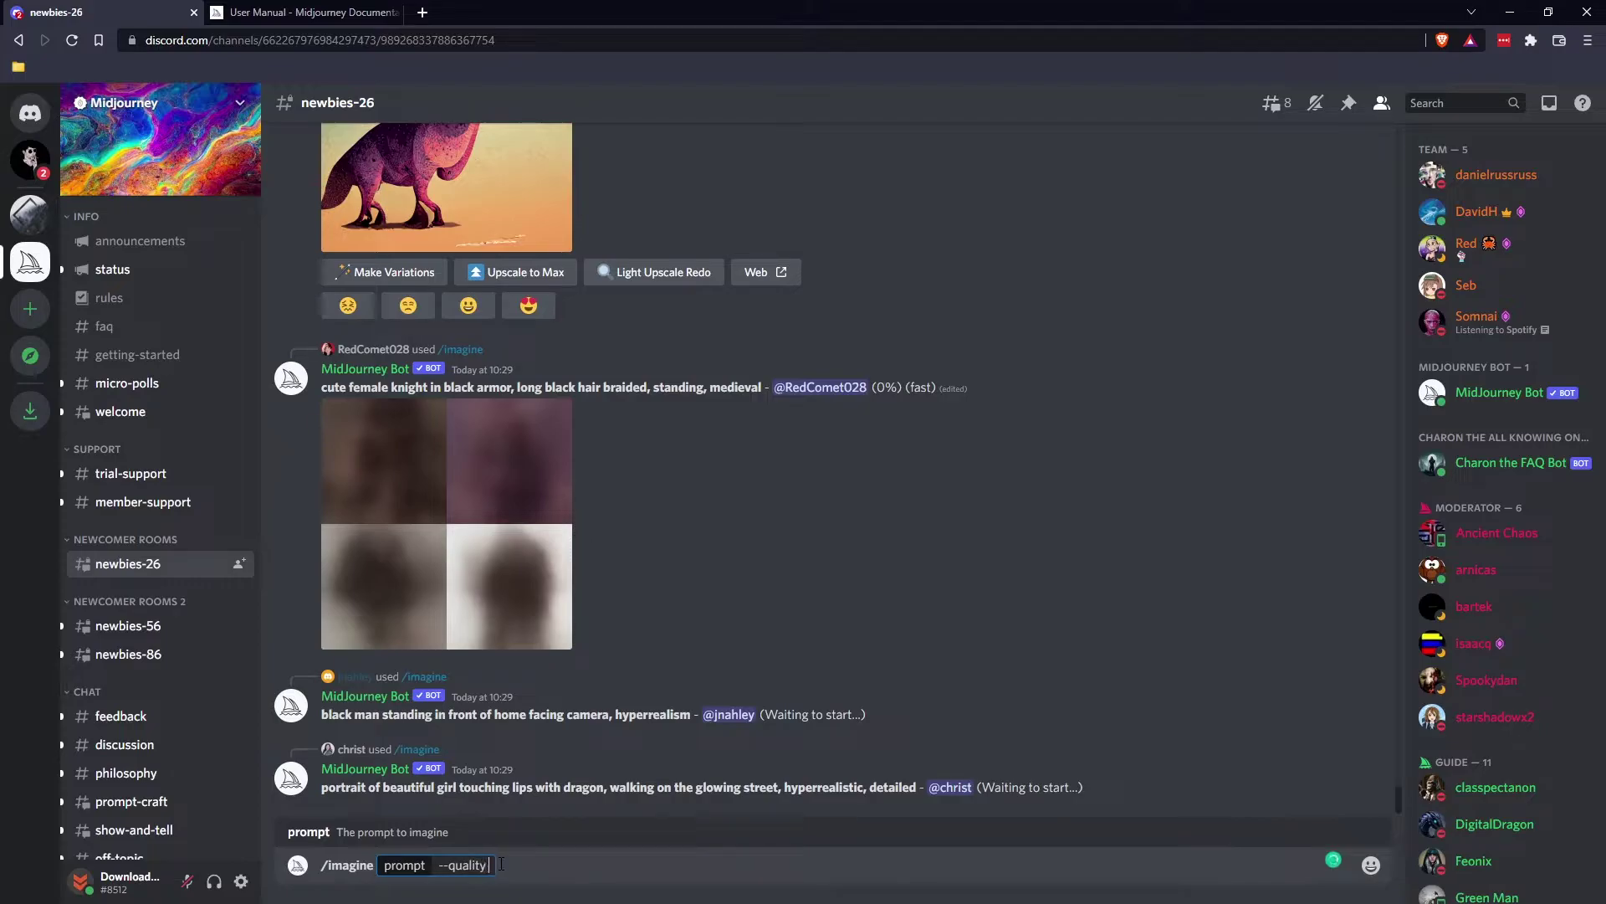
pyautogui.write('0')
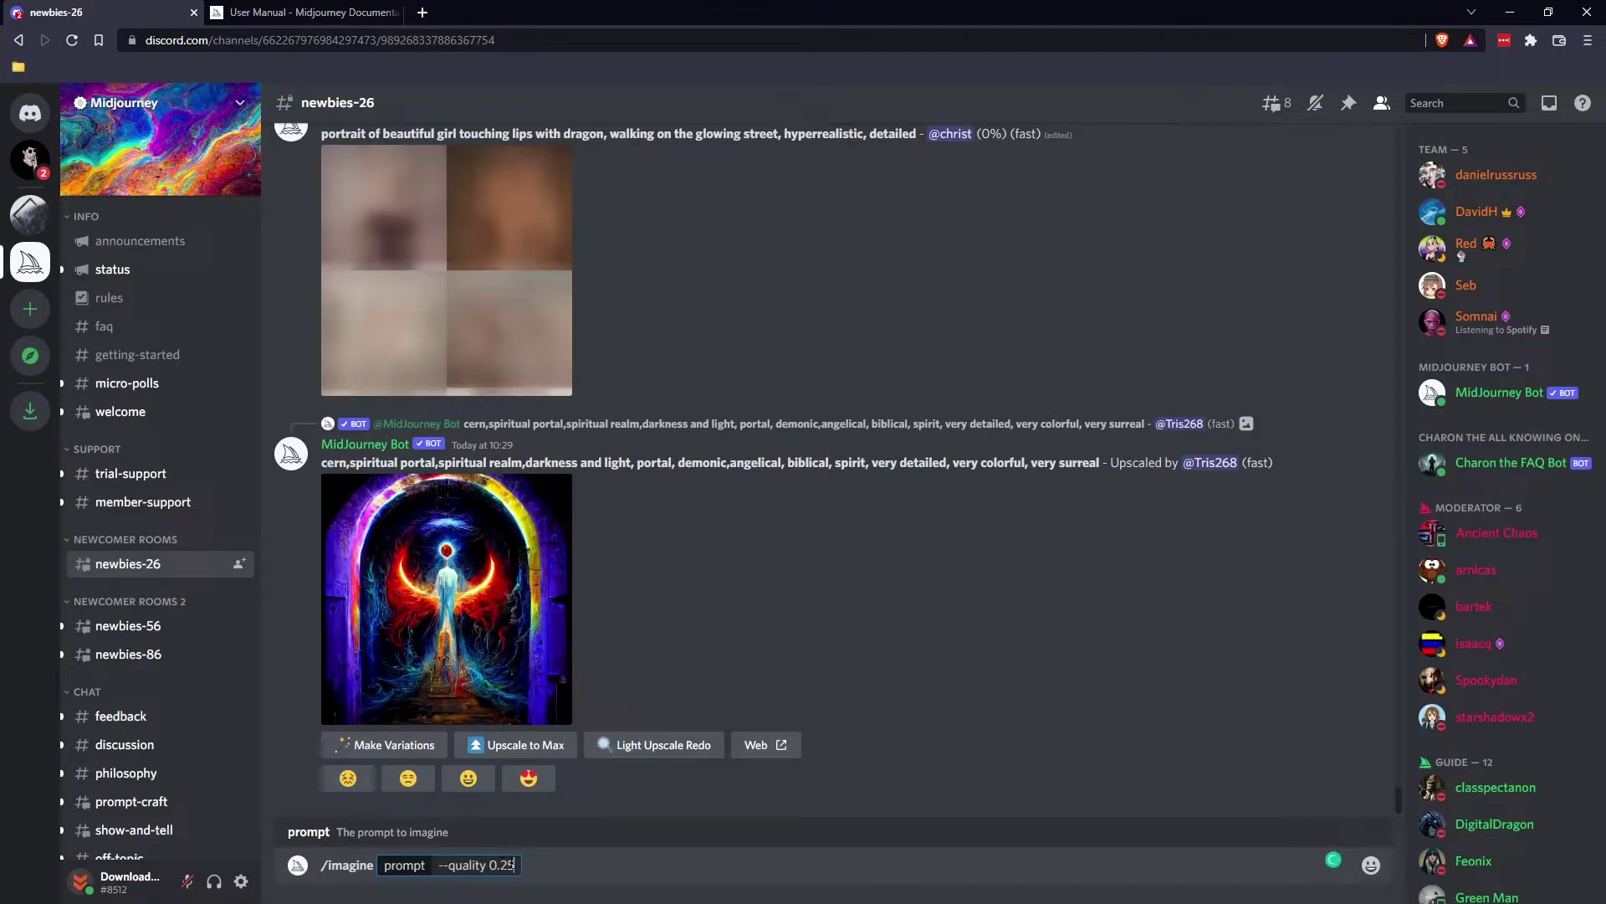
pyautogui.write('.25')
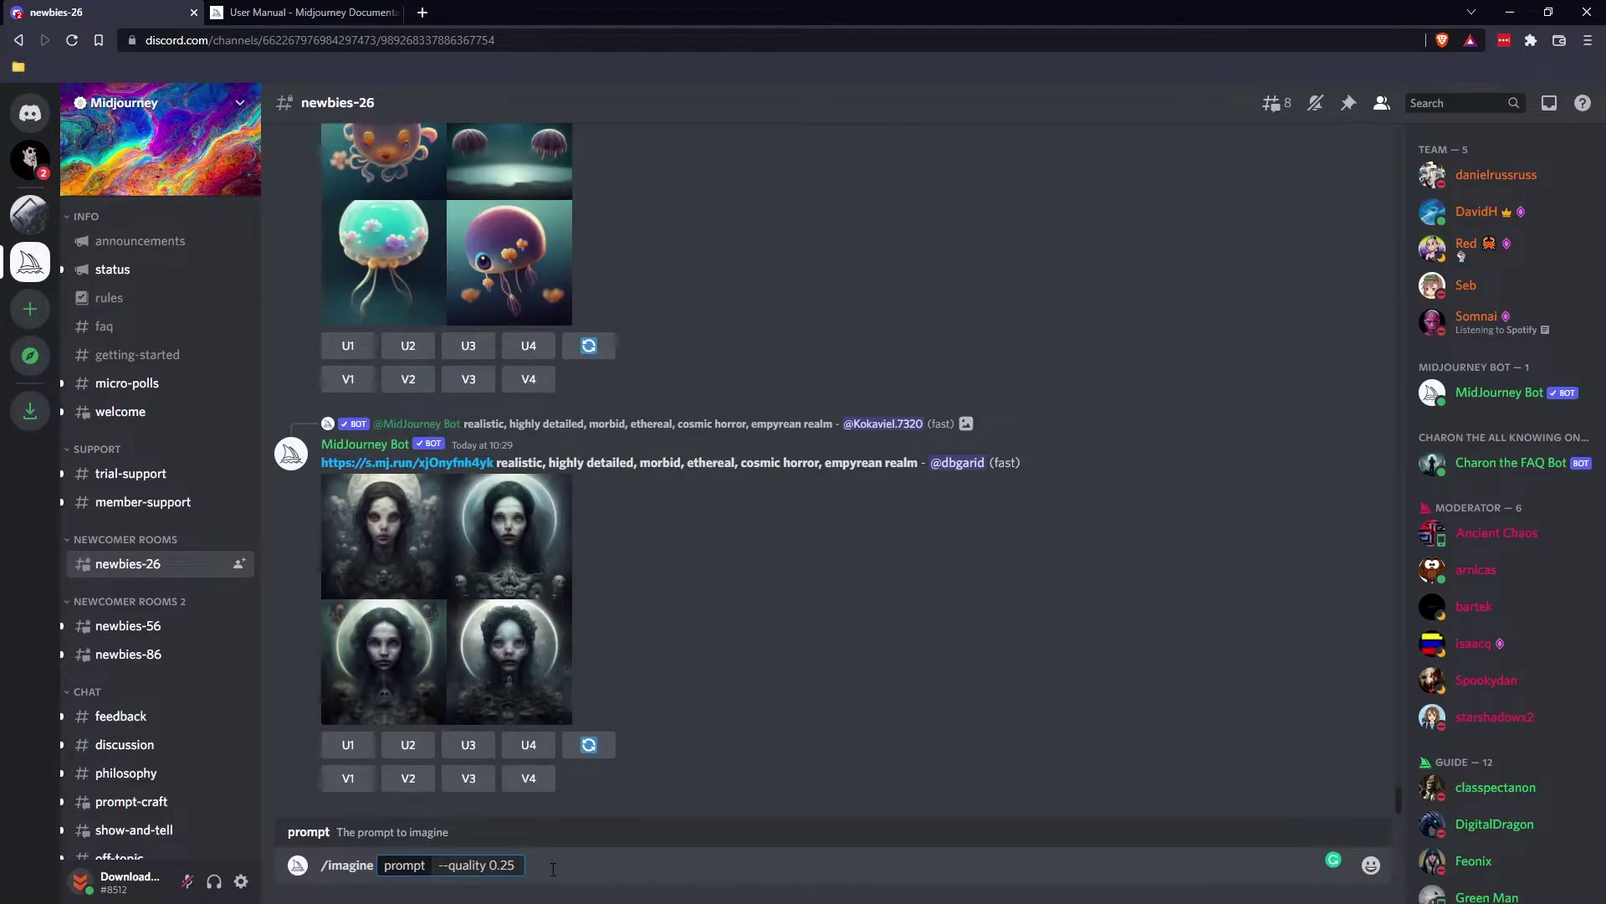
pyautogui.write('haunted house in the forest, 8k, artstation,')
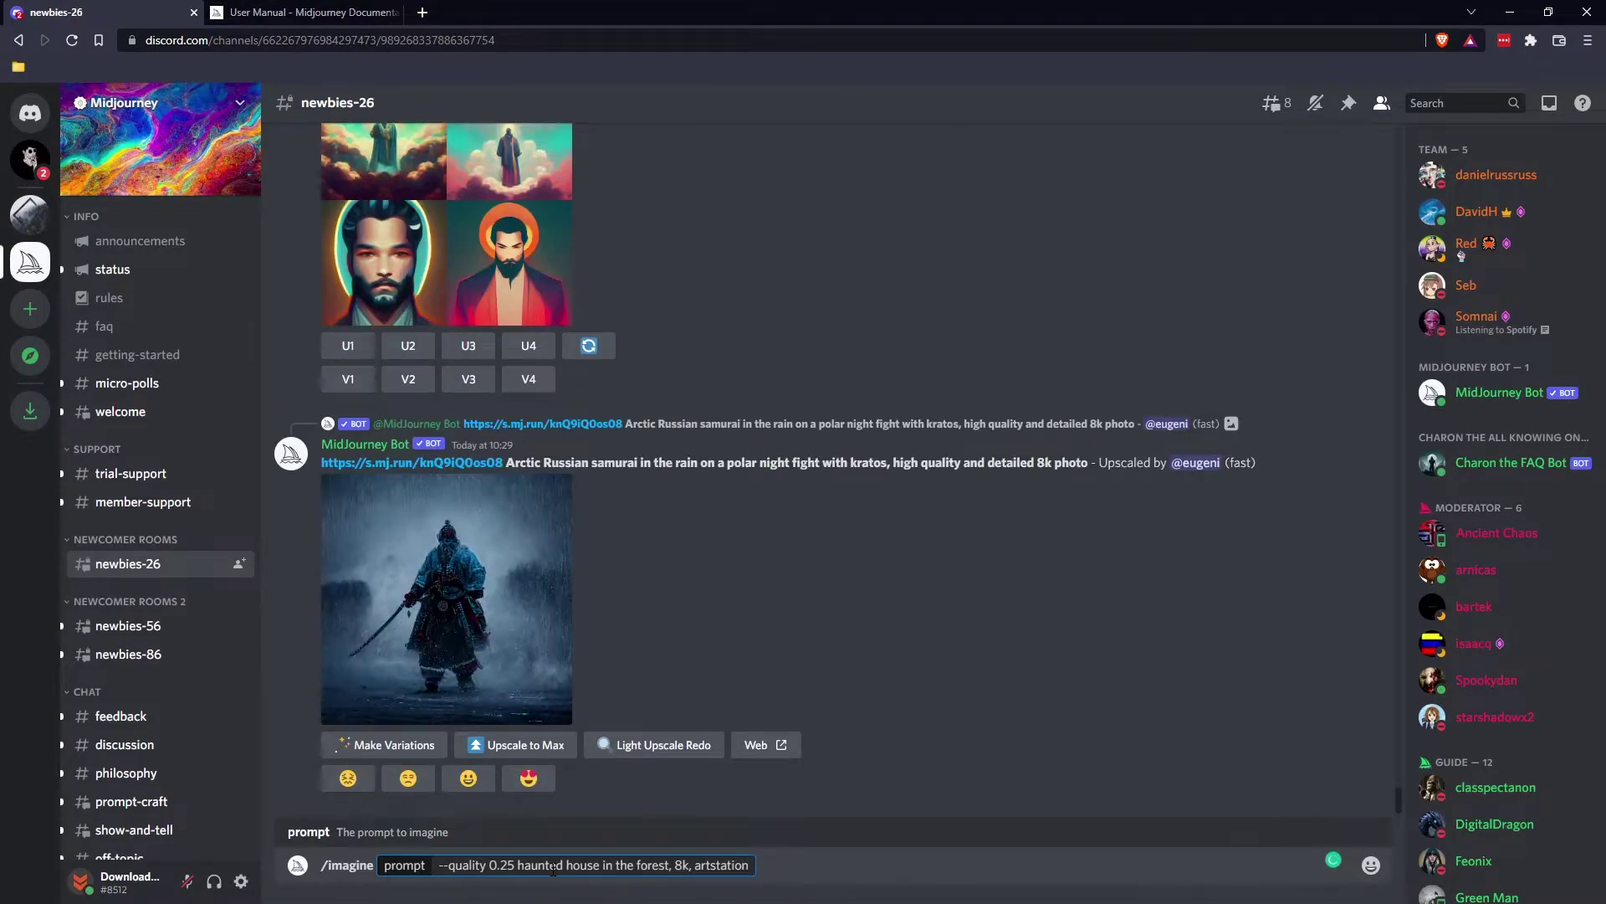
pyautogui.press('Return')
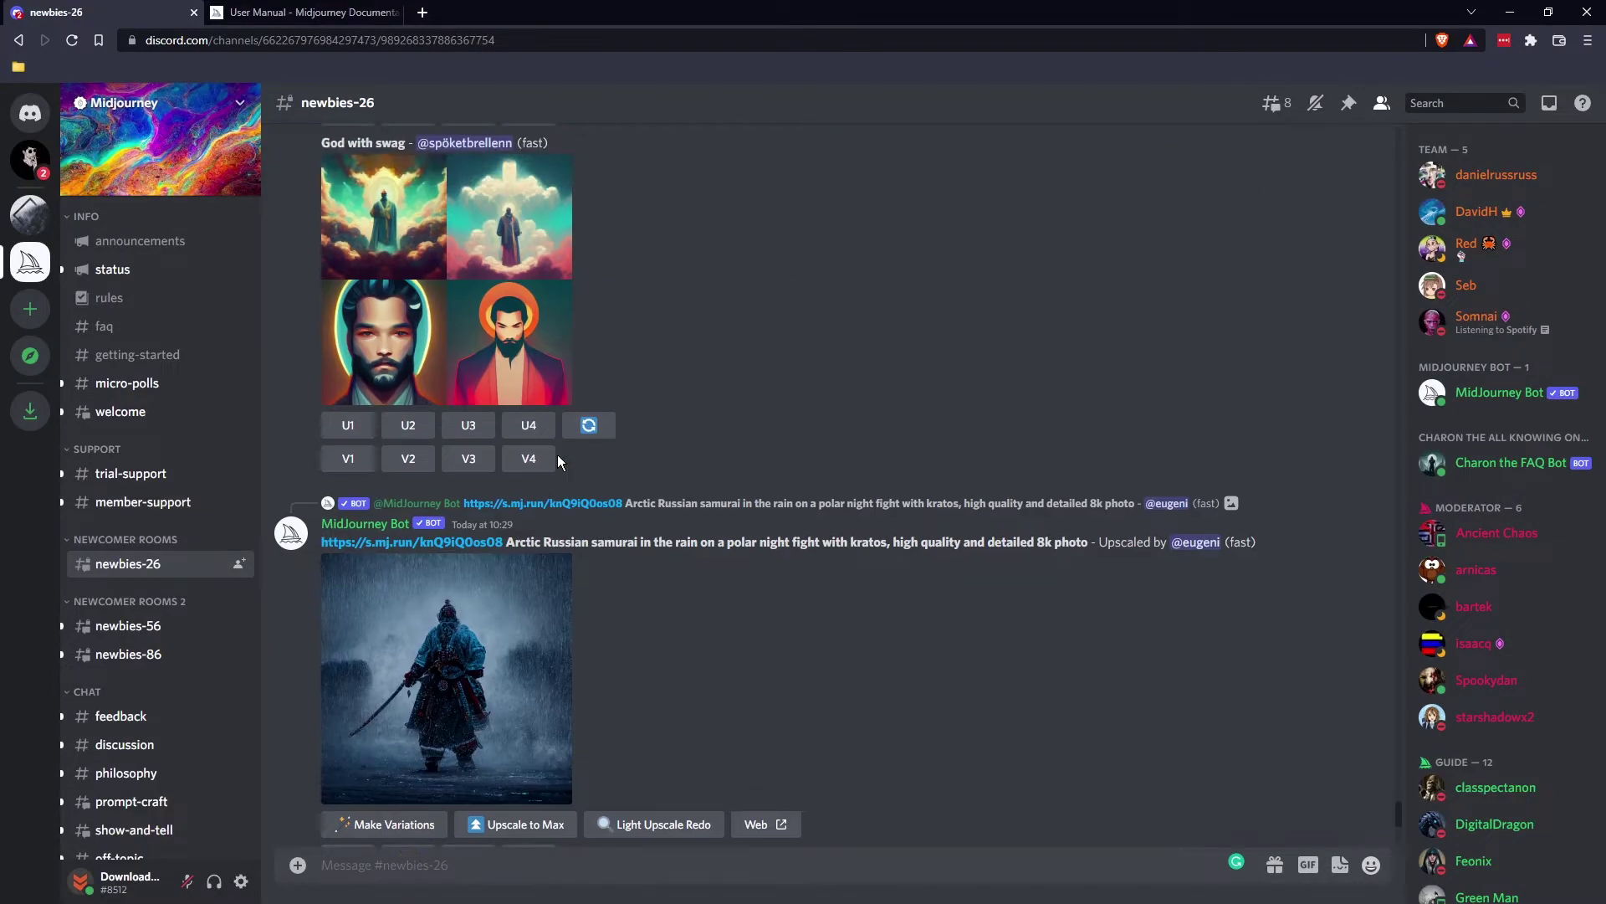
# Scroll the channel to the haunted-house job, which shows a 429 Too Many Requests error
pyautogui.scroll(10, 557, 454)
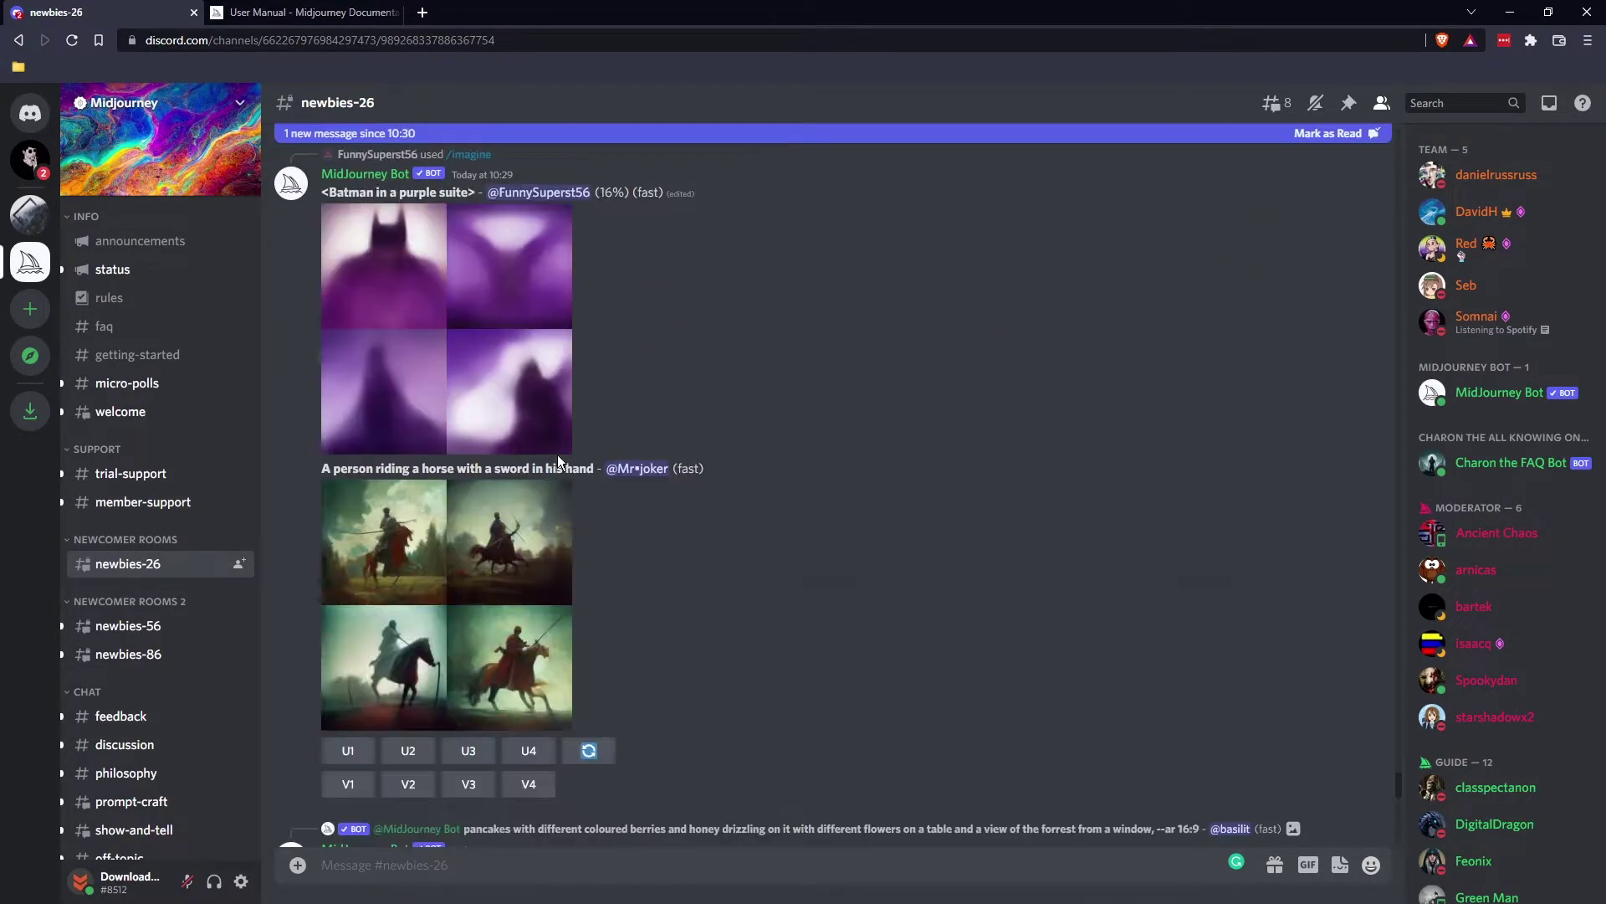
pyautogui.scroll(5, 557, 454)
pyautogui.scroll(-15, 557, 455)
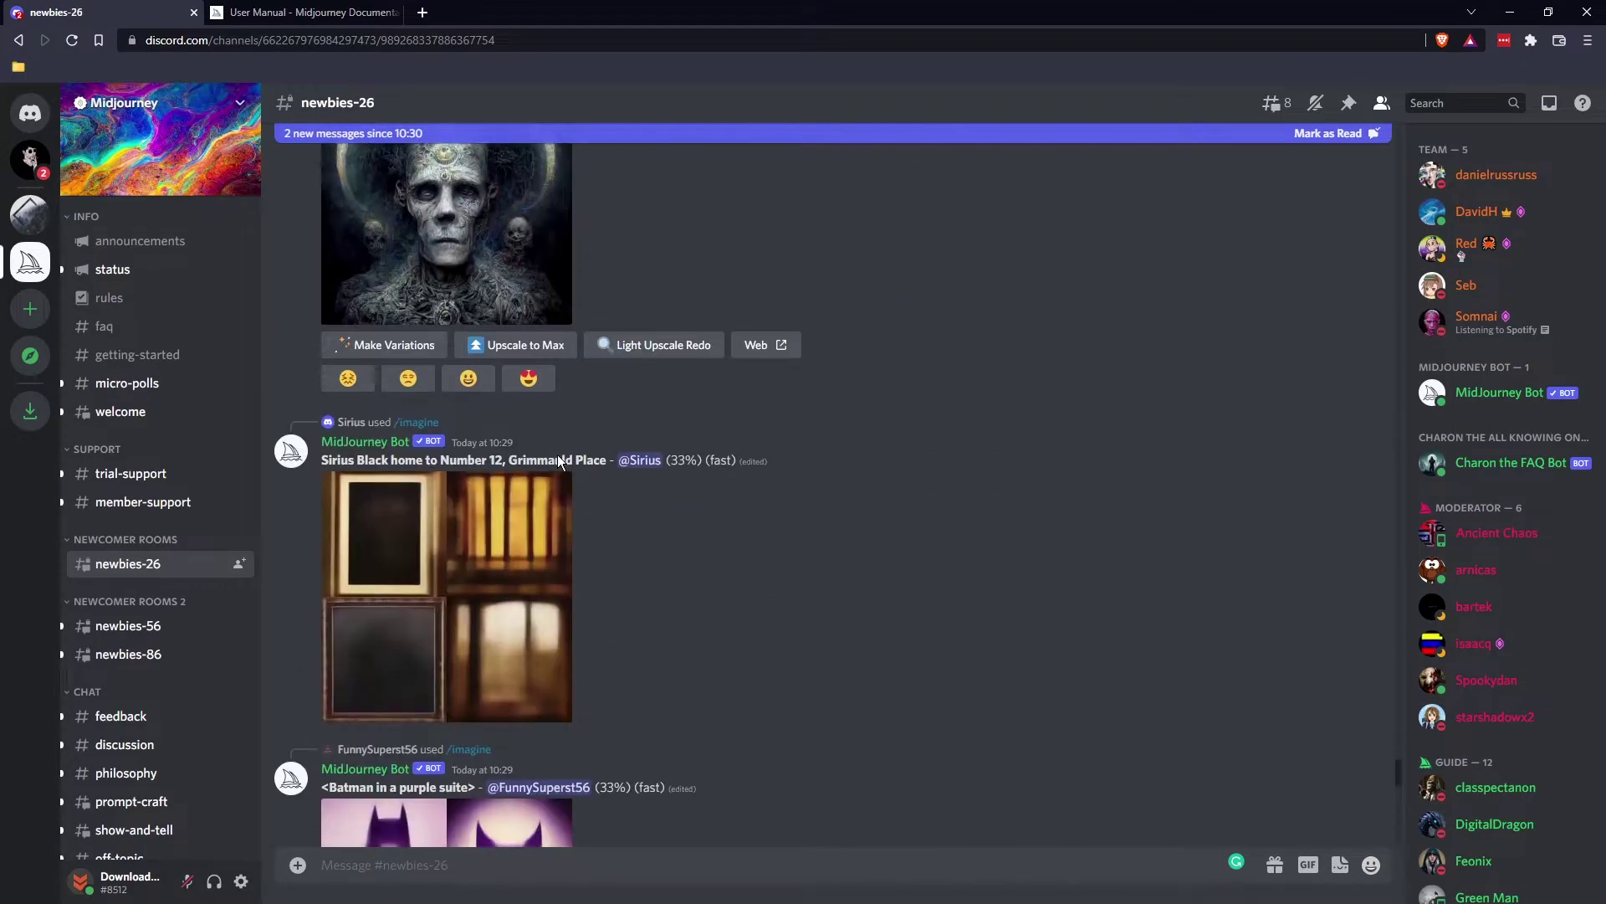
pyautogui.scroll(-18, 557, 454)
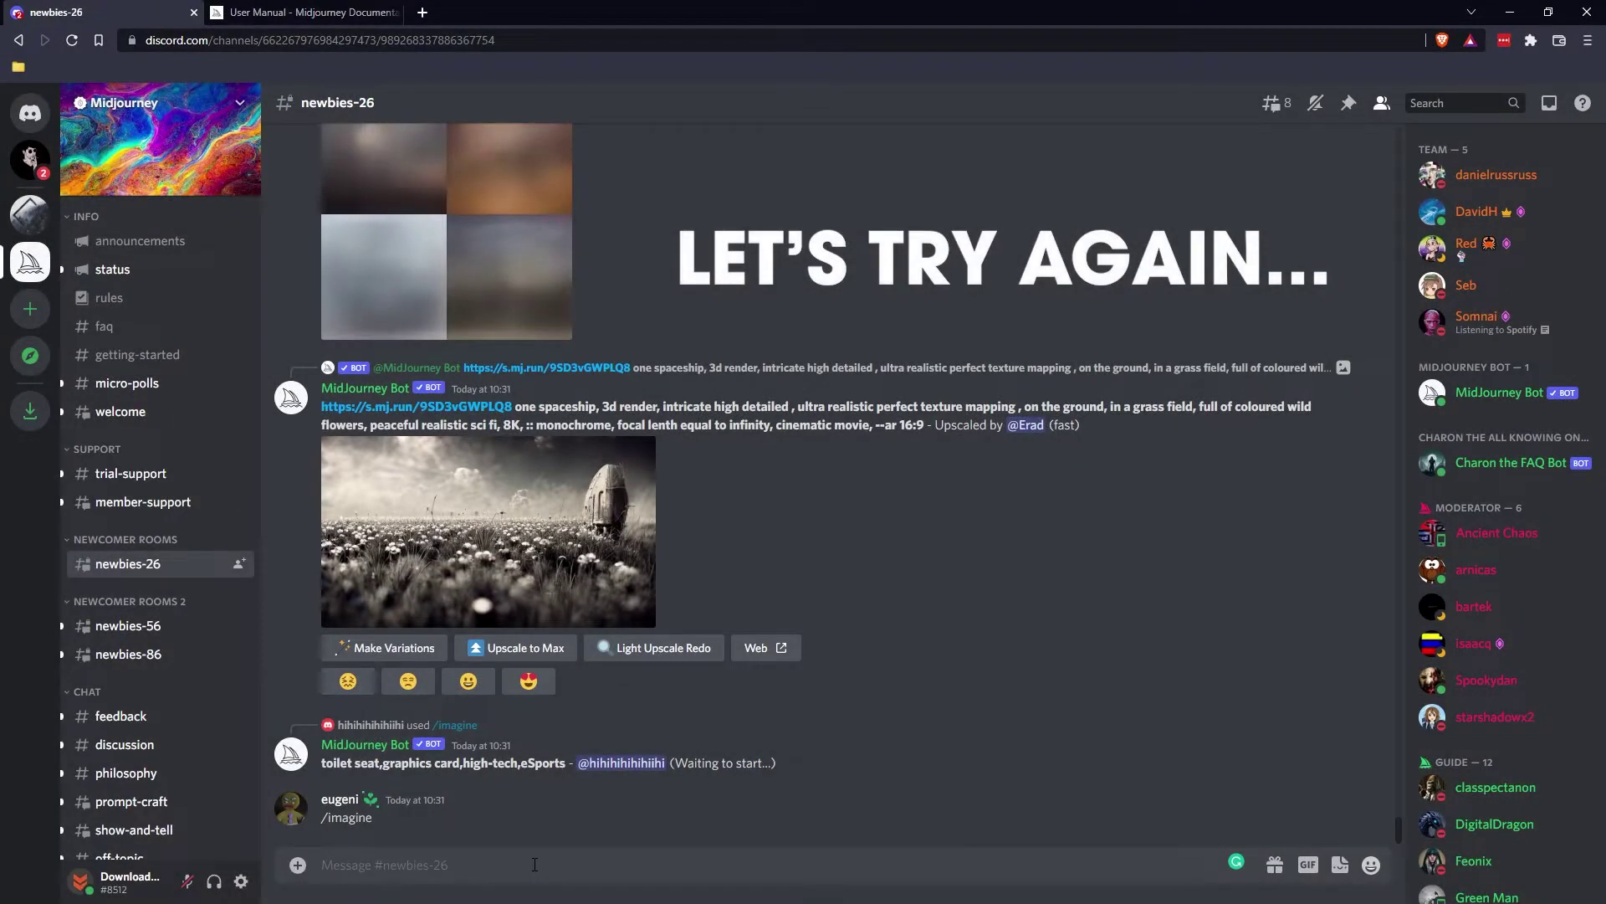
# Resubmit /imagine '--quality 0.25 haunted house in the forst, artstation' and get the four-image grid
pyautogui.write('/imagine')
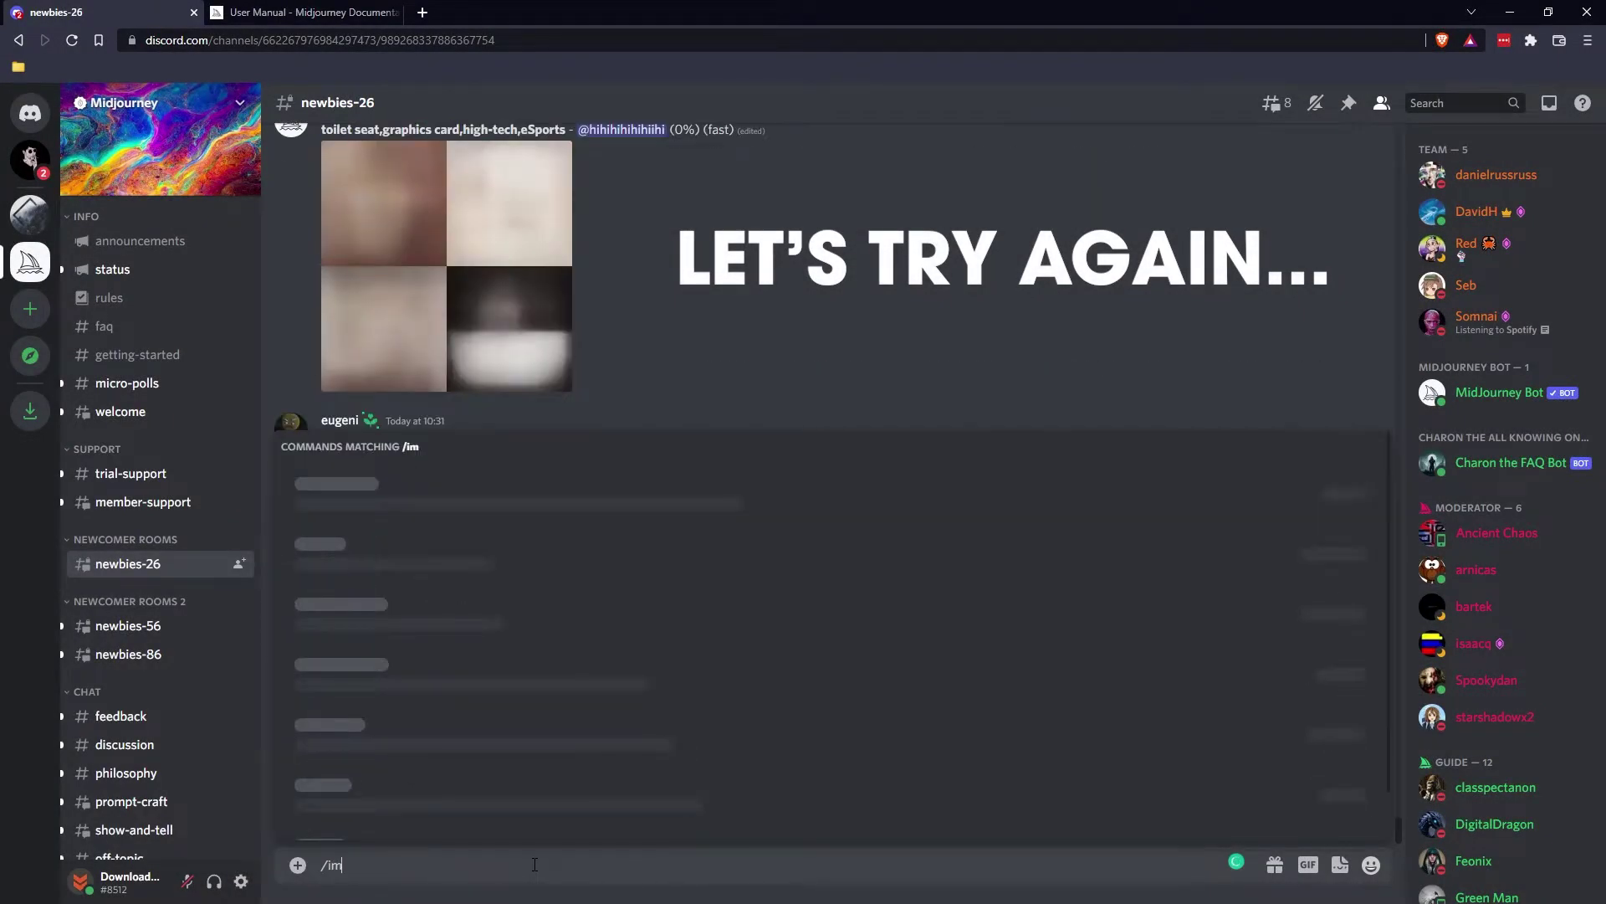
pyautogui.press('Tab')
pyautogui.write('--quality 0')
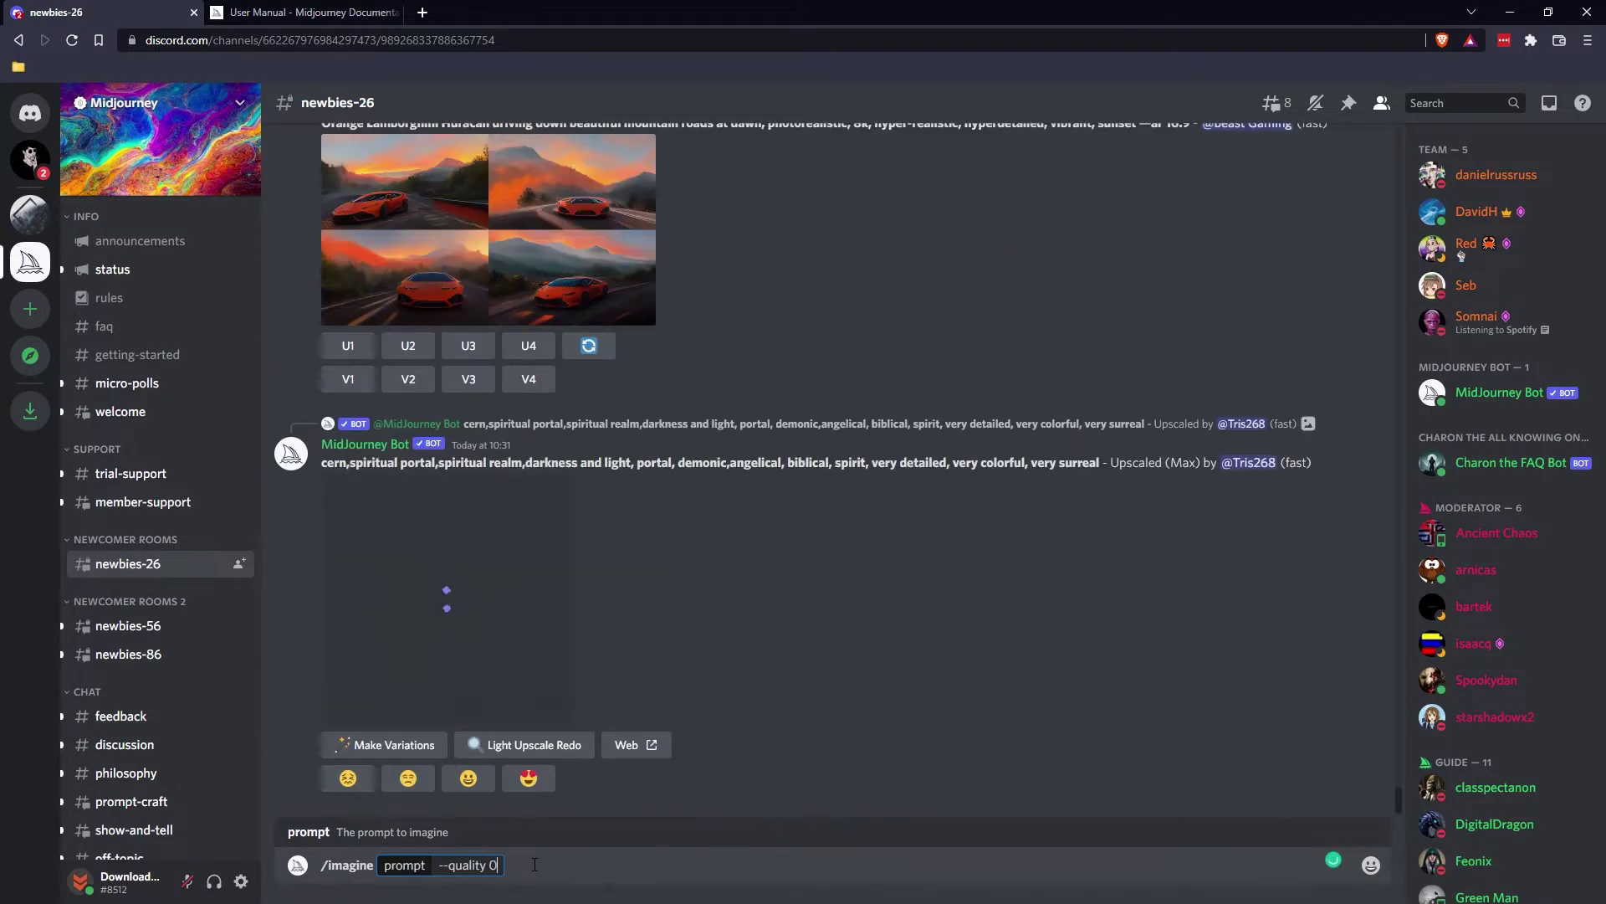
pyautogui.write('.25 haunted house in the forst, artstation')
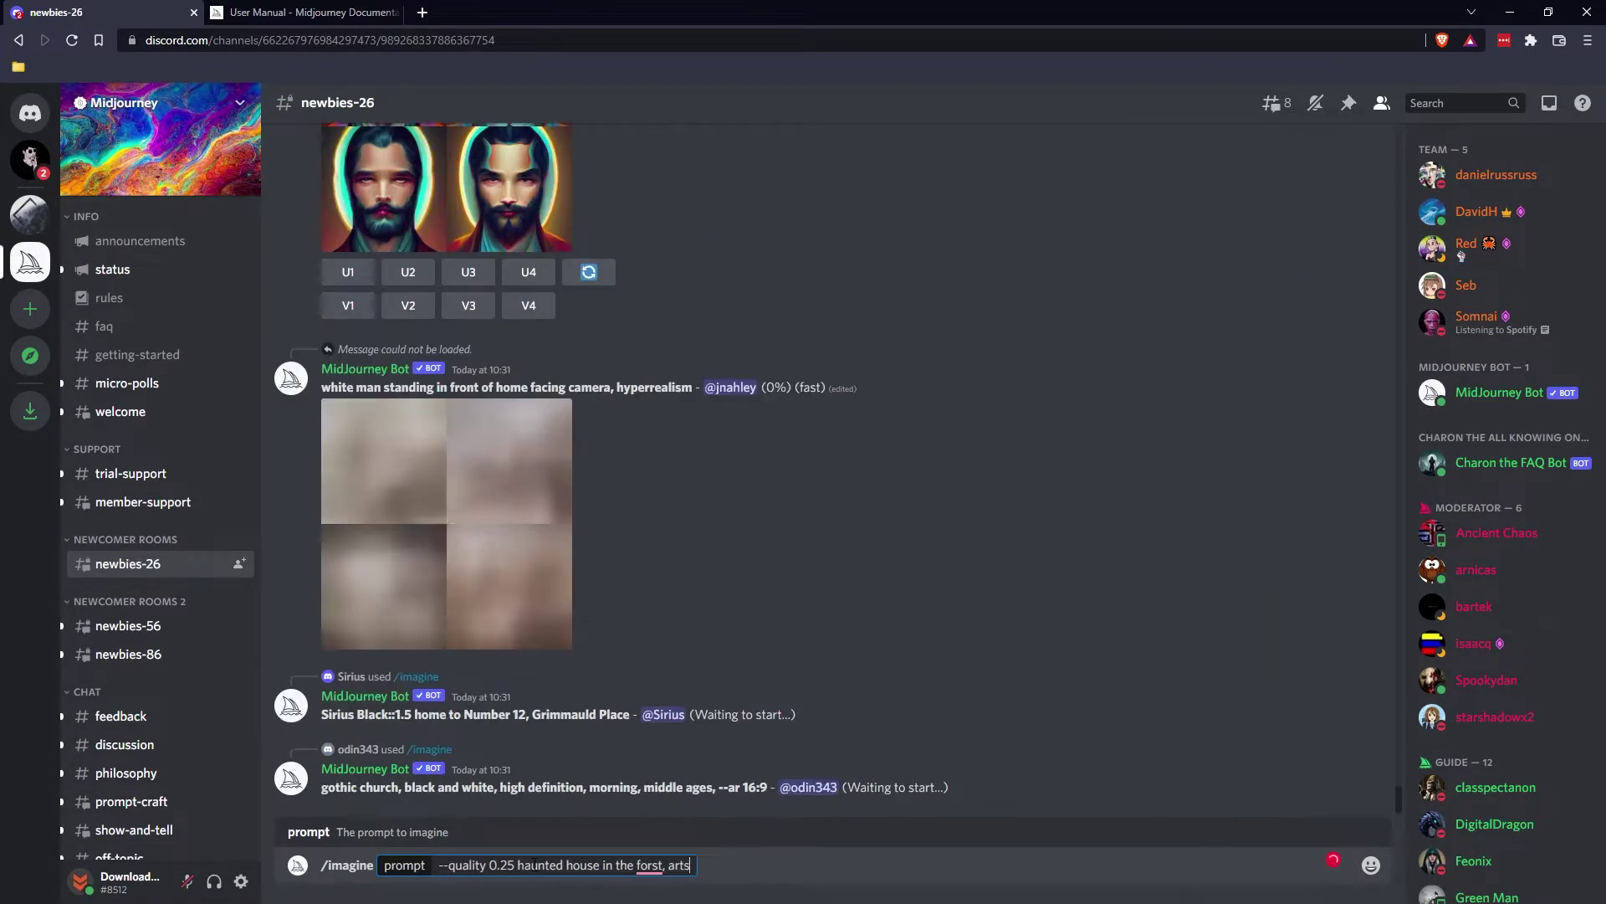
pyautogui.press('Return')
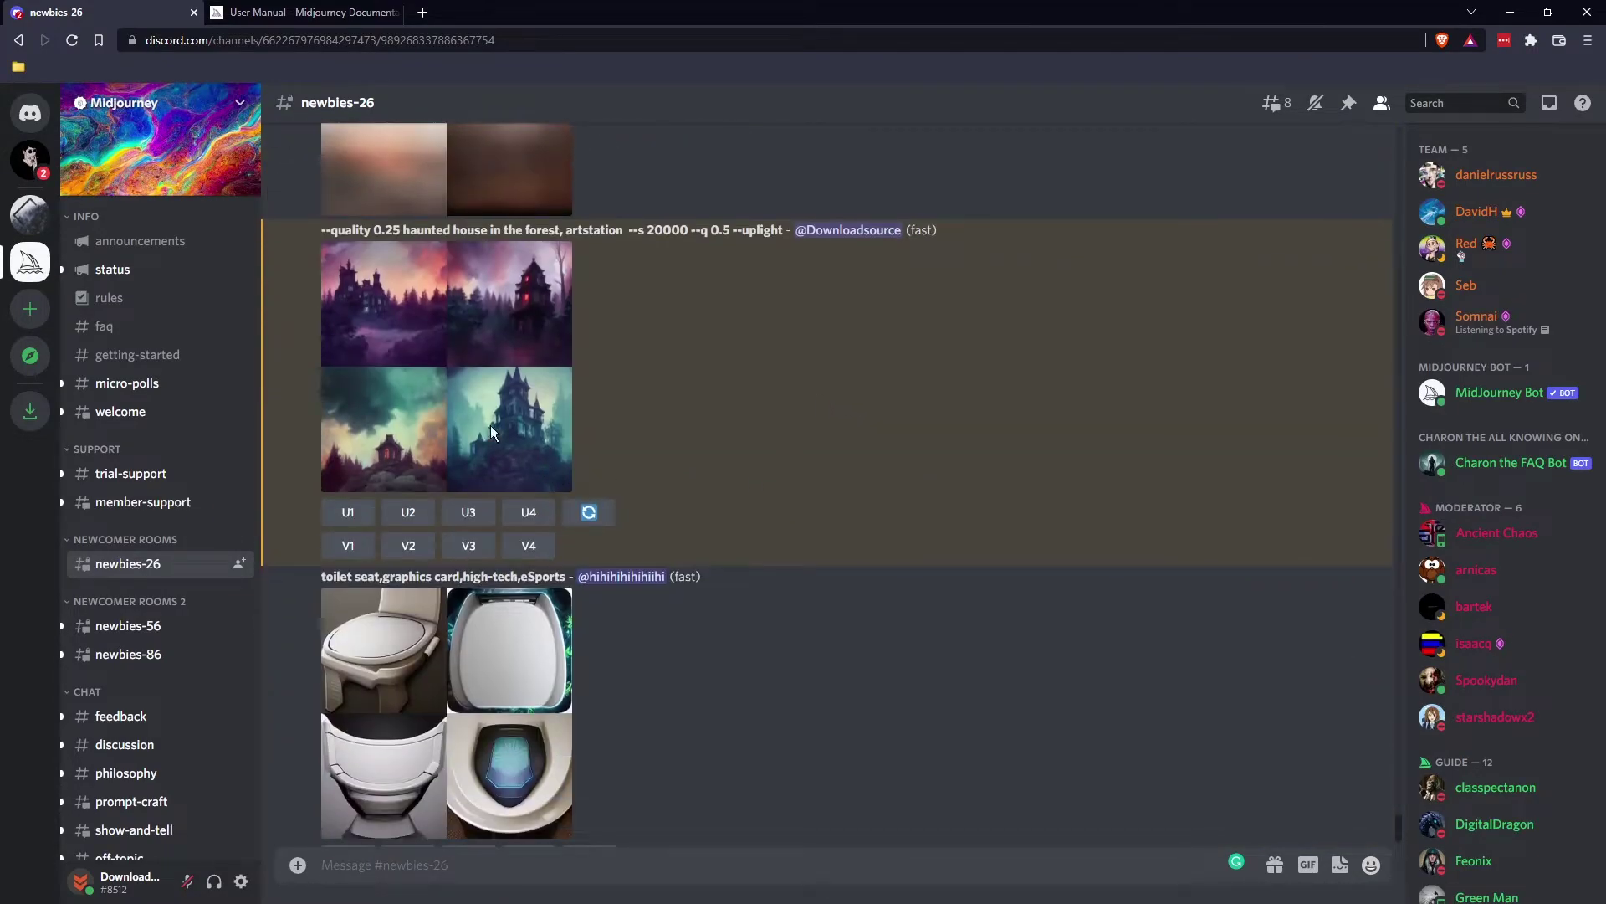
pyautogui.click(472, 335)
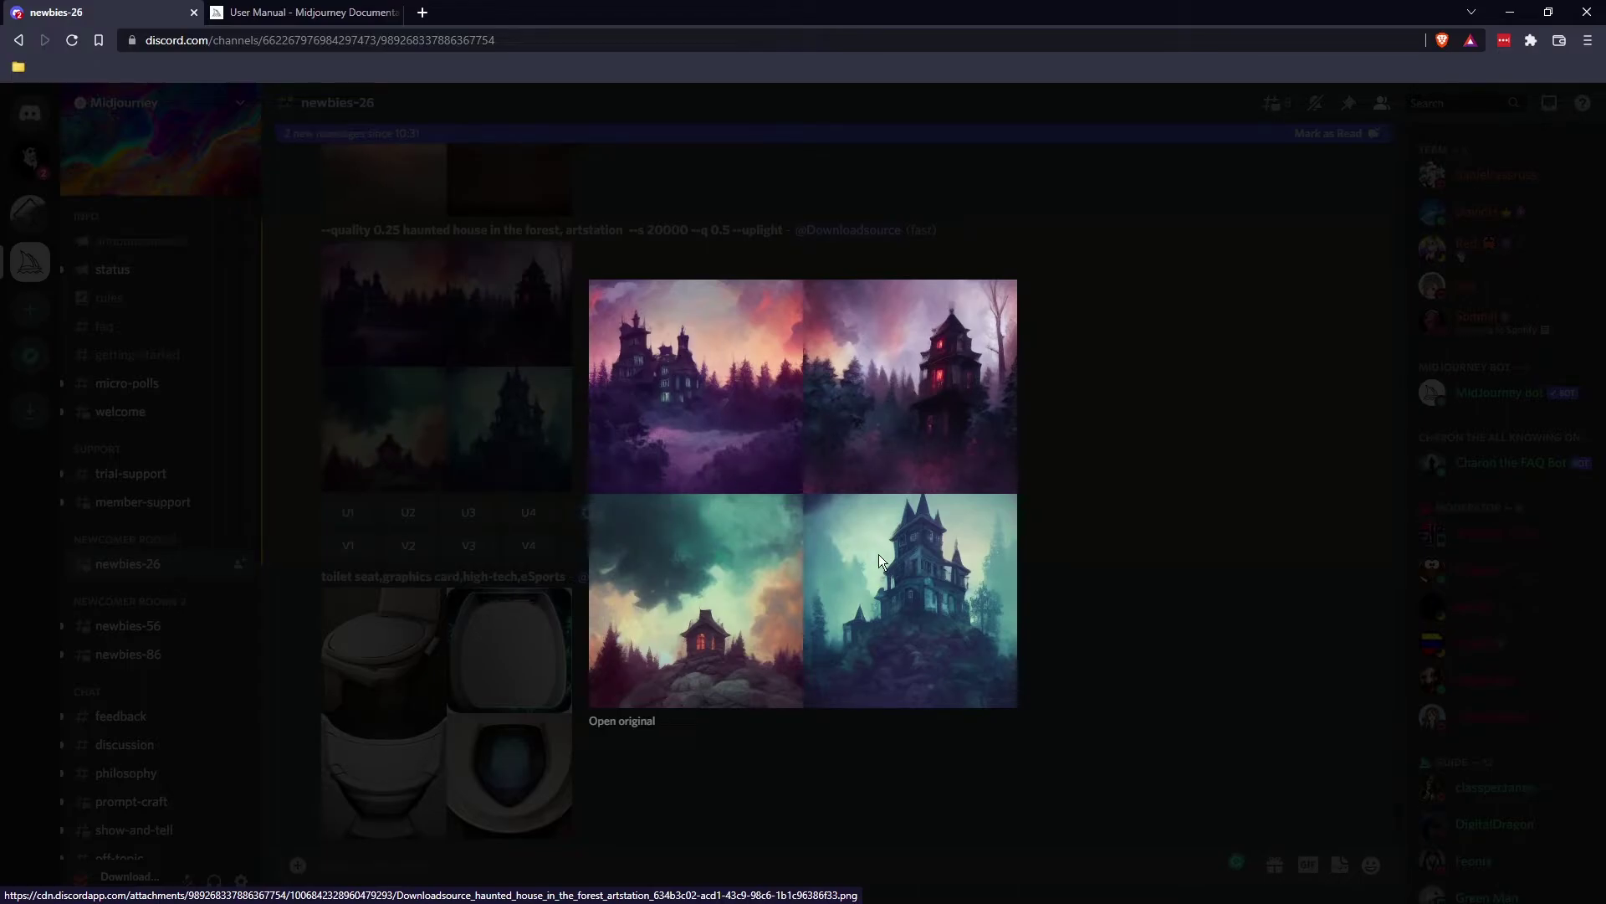
pyautogui.click(1149, 361)
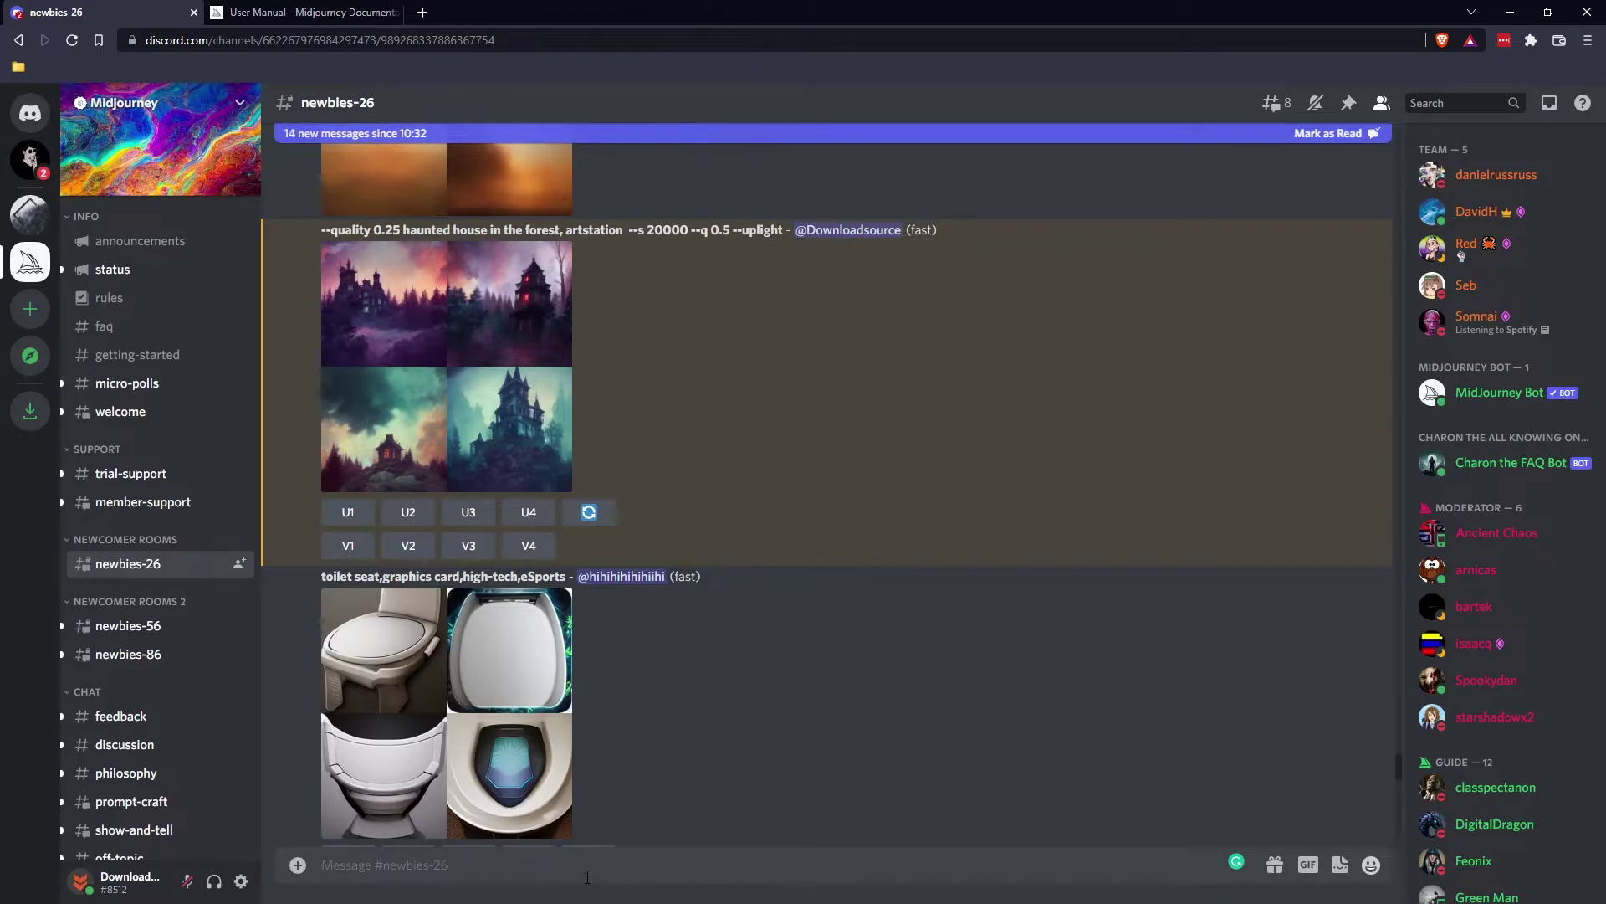
# In /settings, keep MJ version 3 and switch quality from high to base quality
pyautogui.write('/settings')
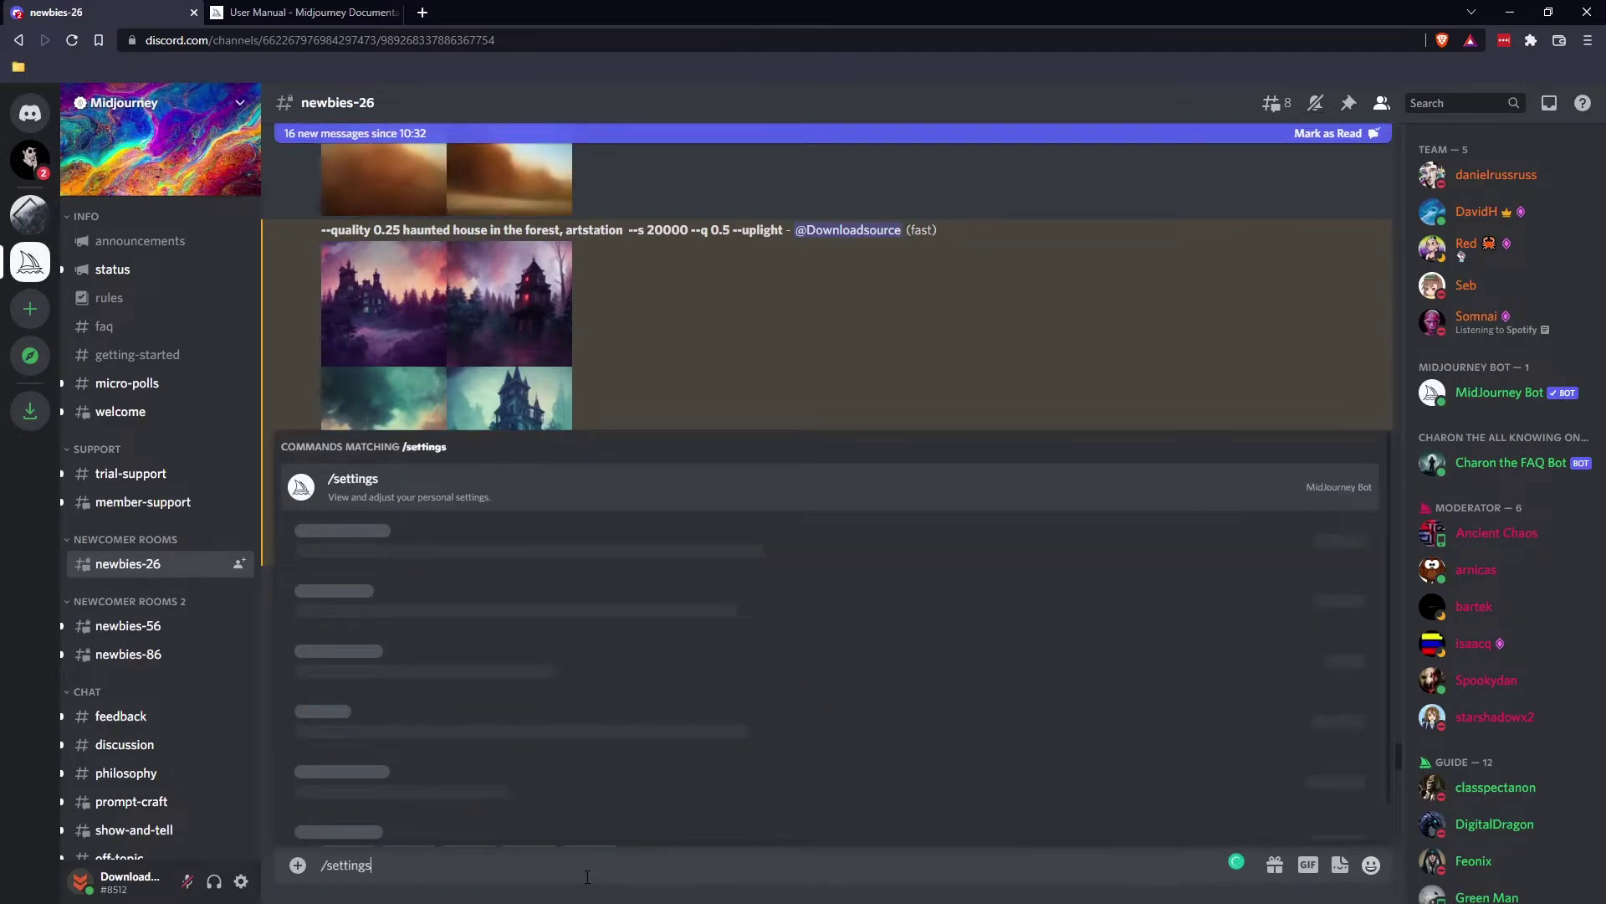
pyautogui.press('Return')
pyautogui.press('Return')
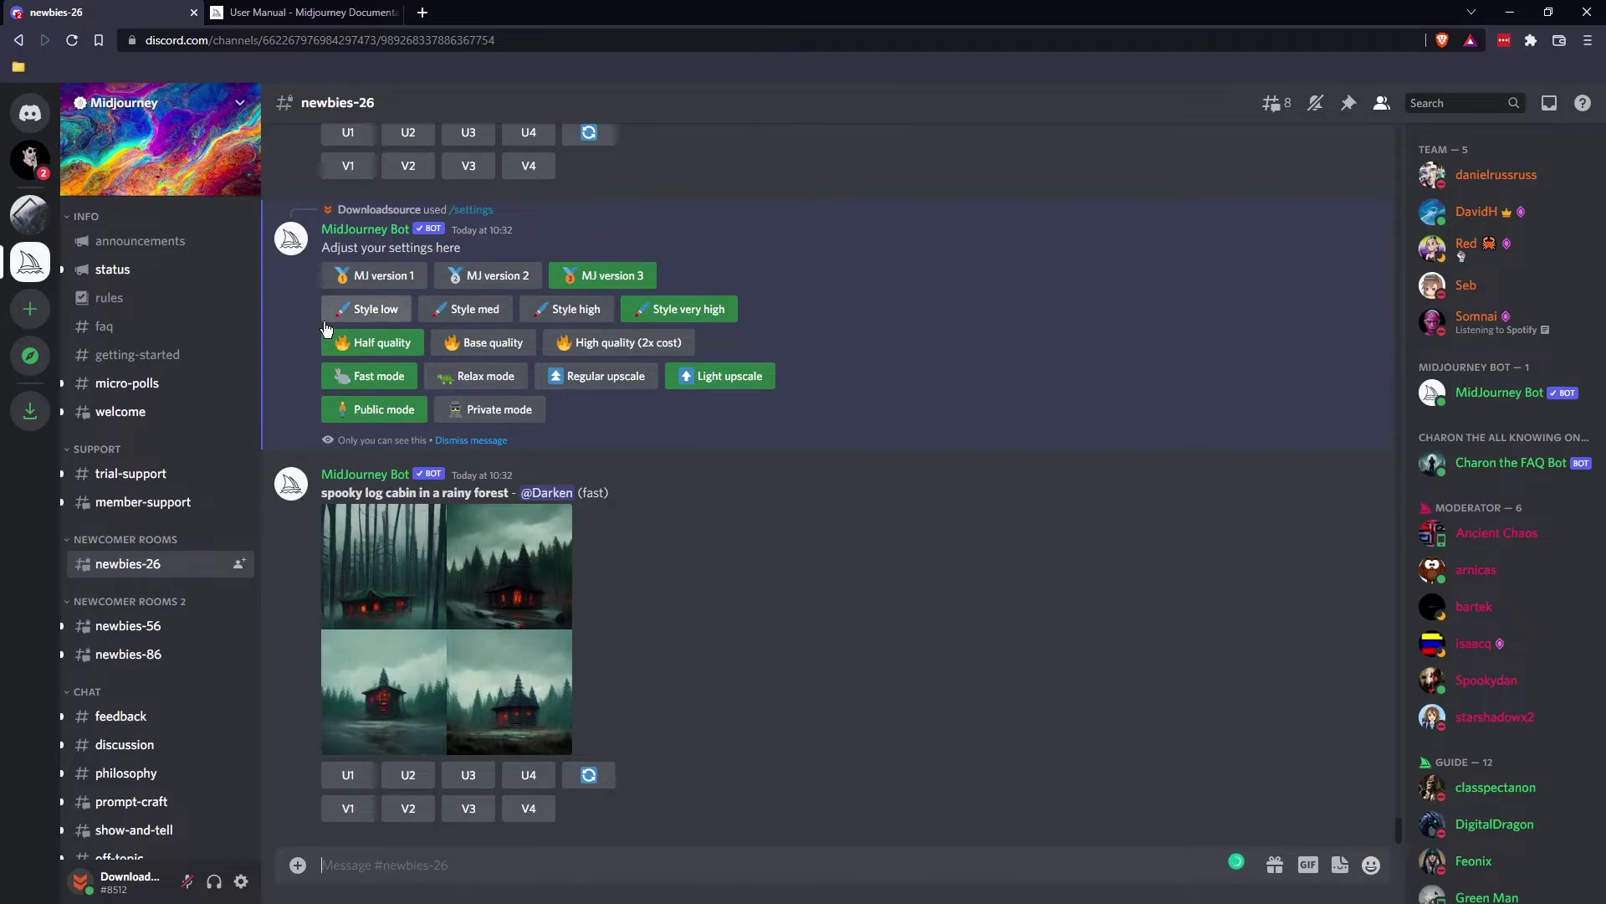
pyautogui.scroll(1, 354, 441)
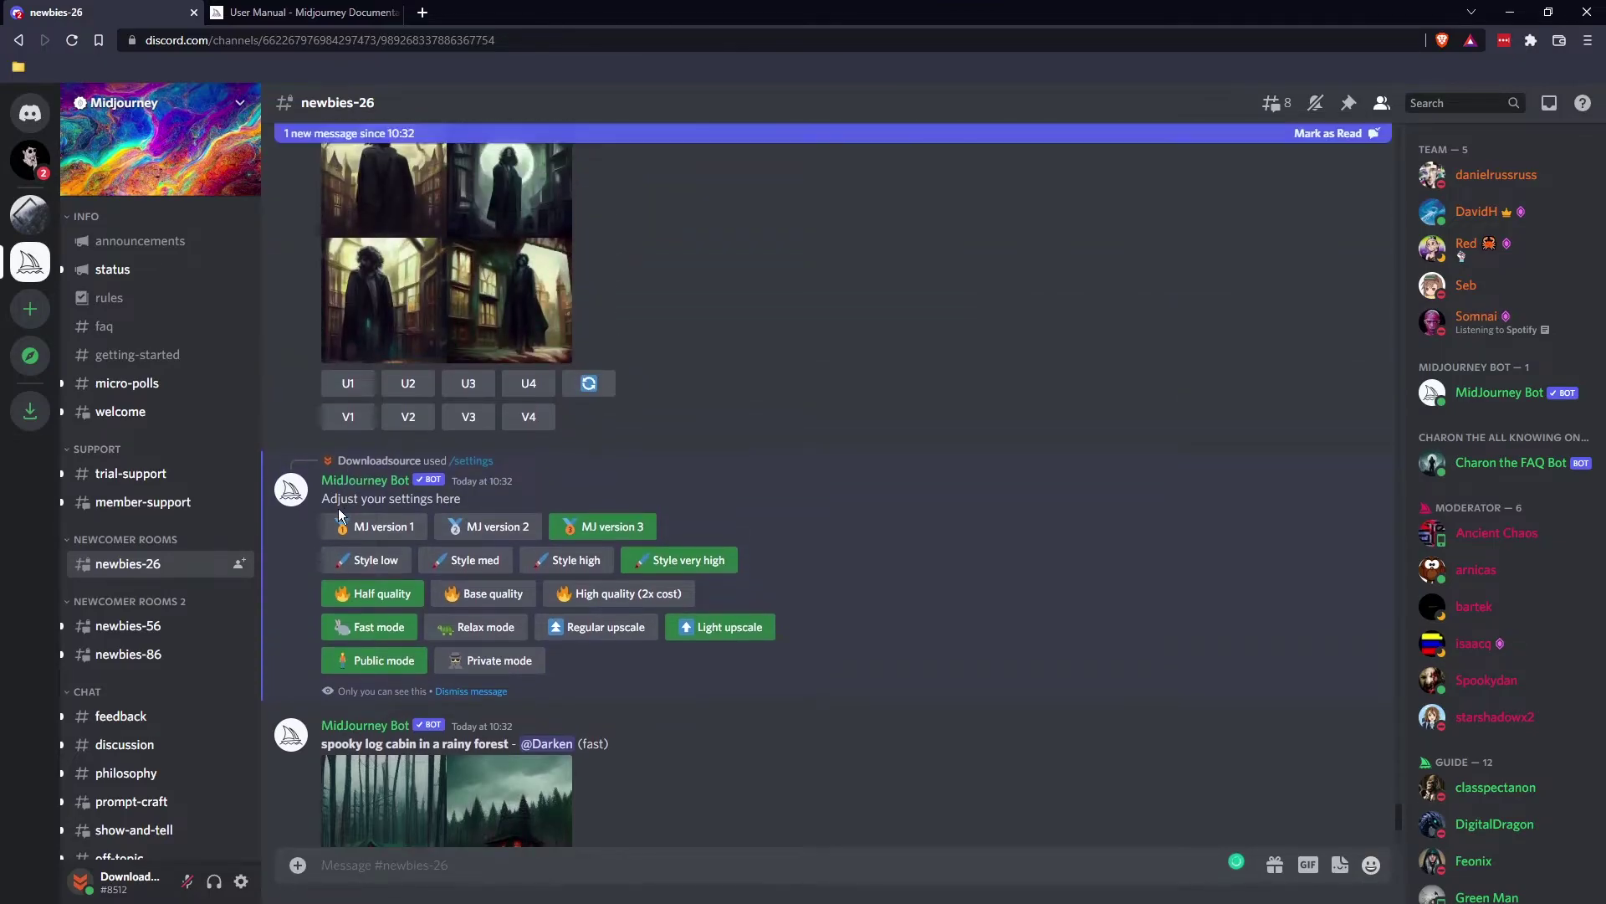
pyautogui.click(613, 528)
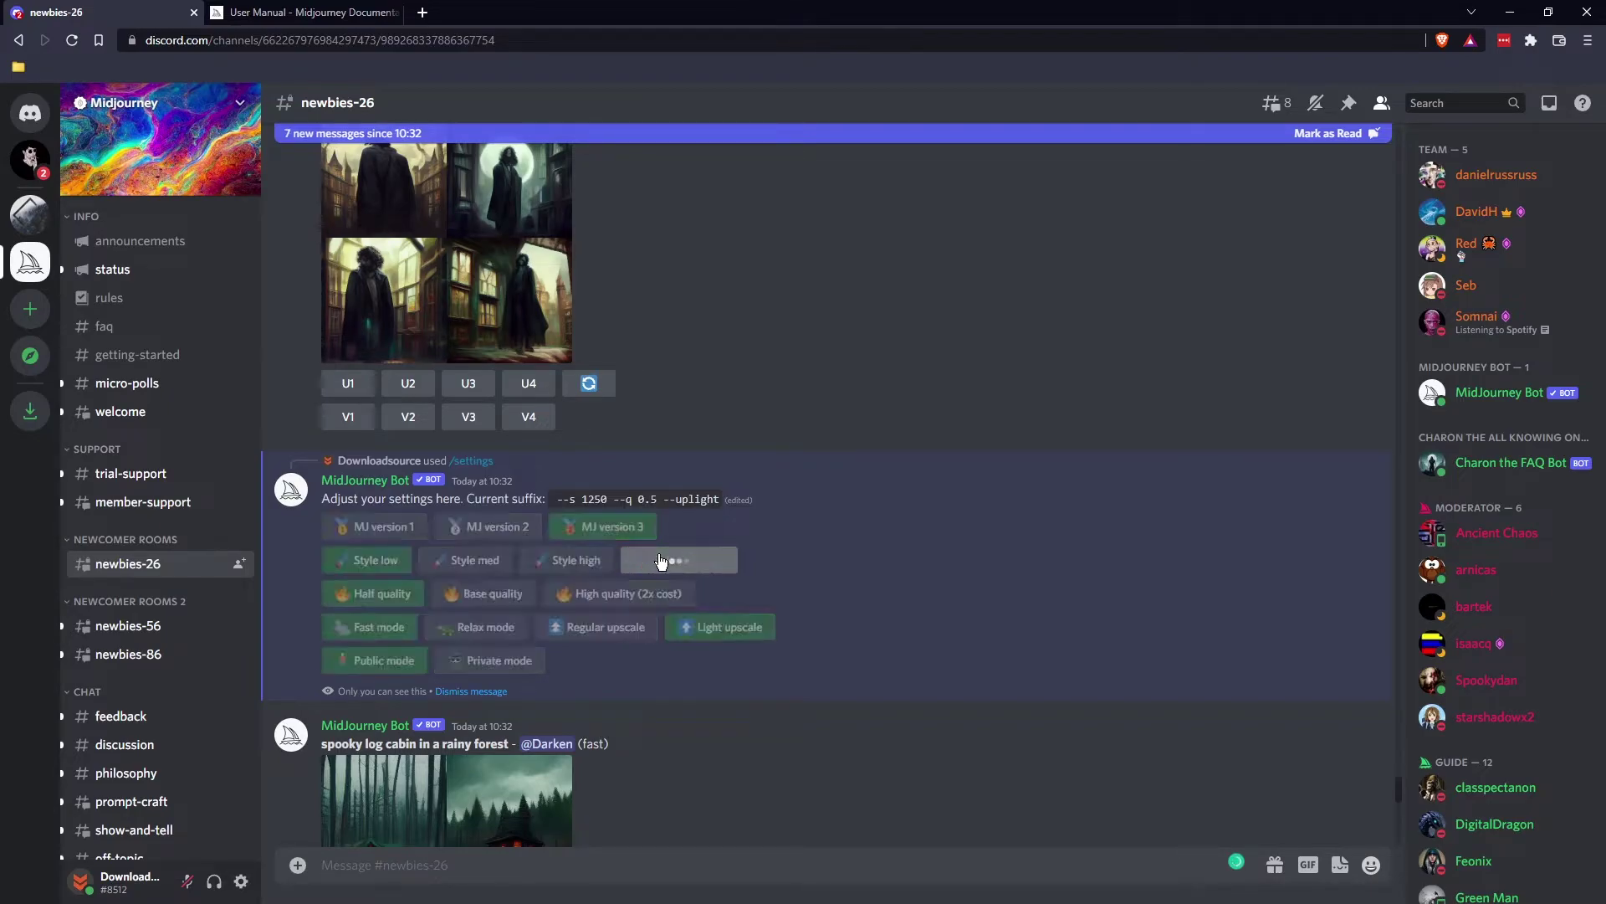
pyautogui.click(619, 594)
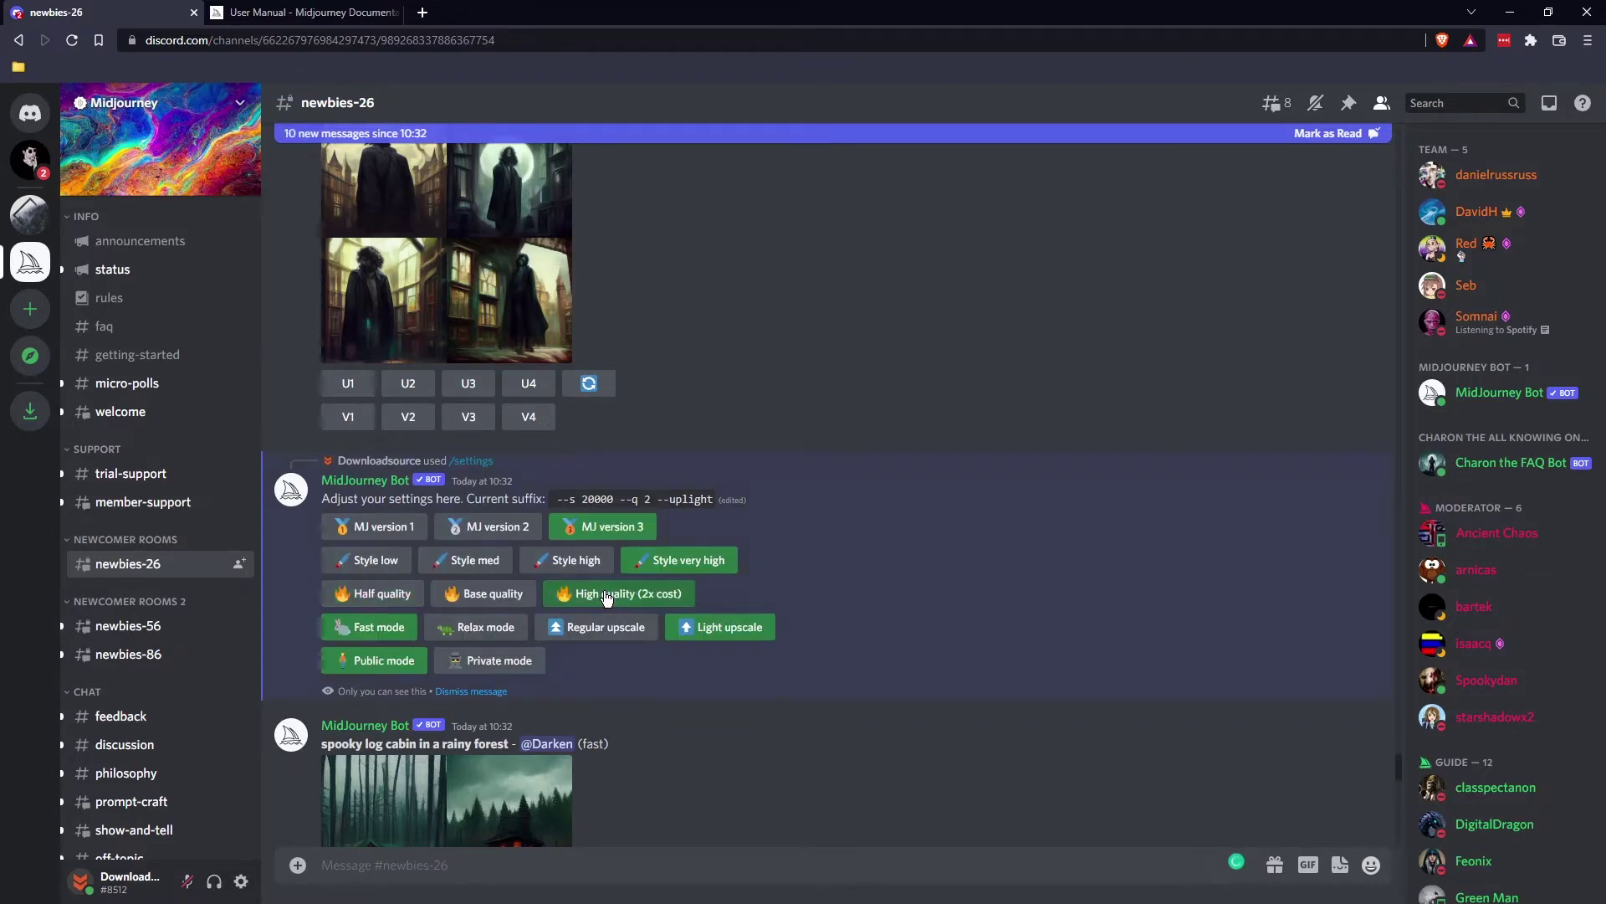
pyautogui.click(481, 595)
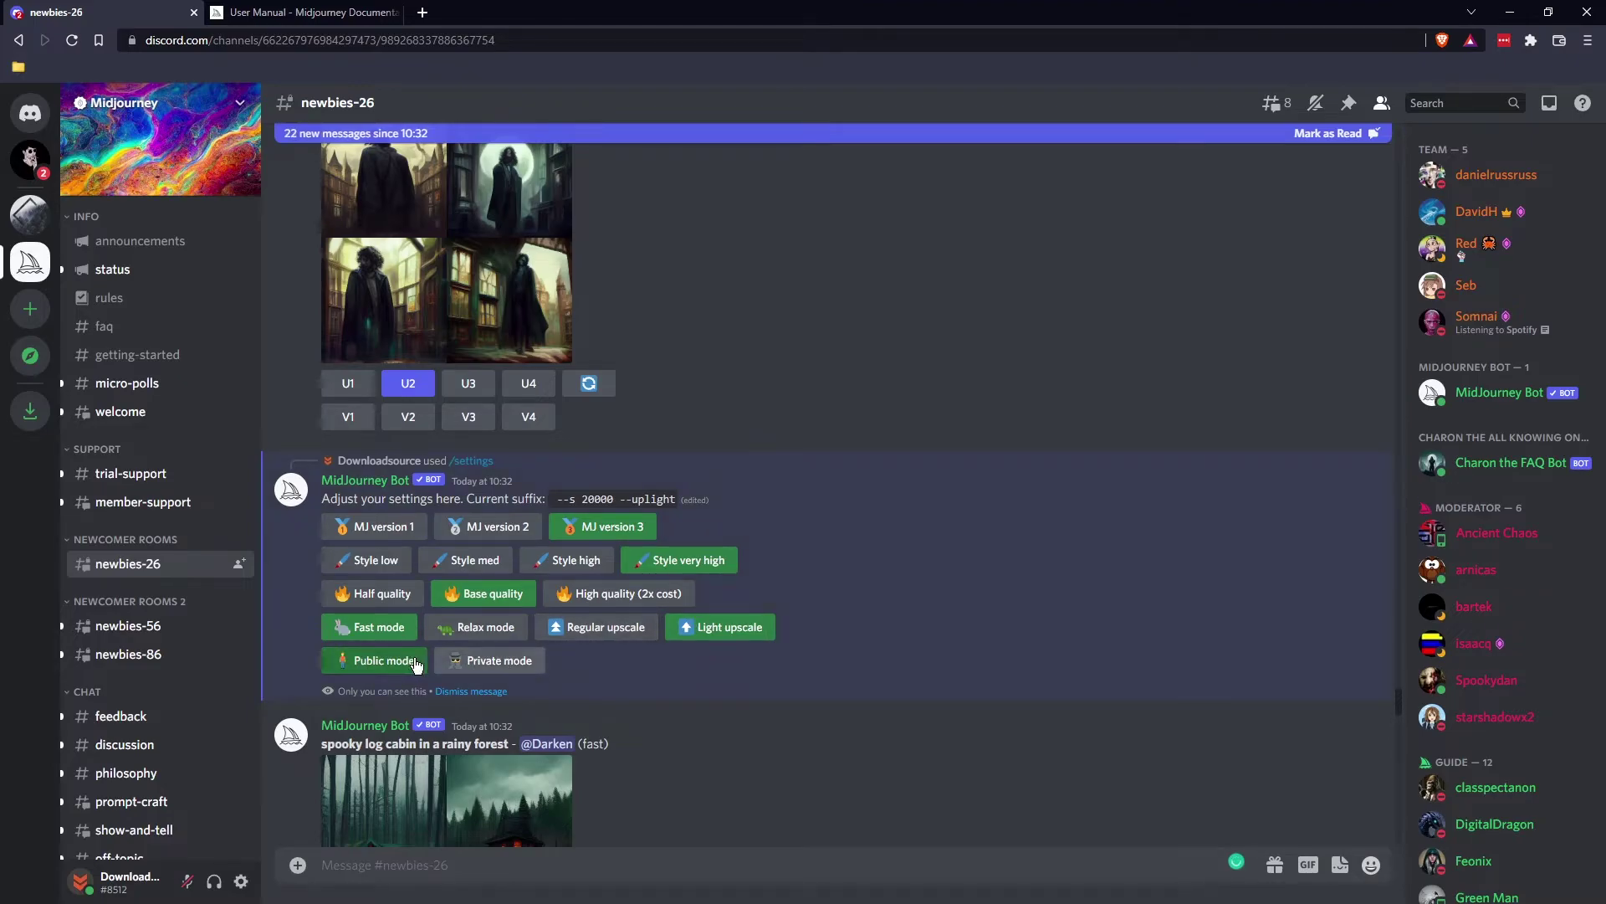
# Try the Public and Private mode buttons in the settings panel
pyautogui.click(362, 667)
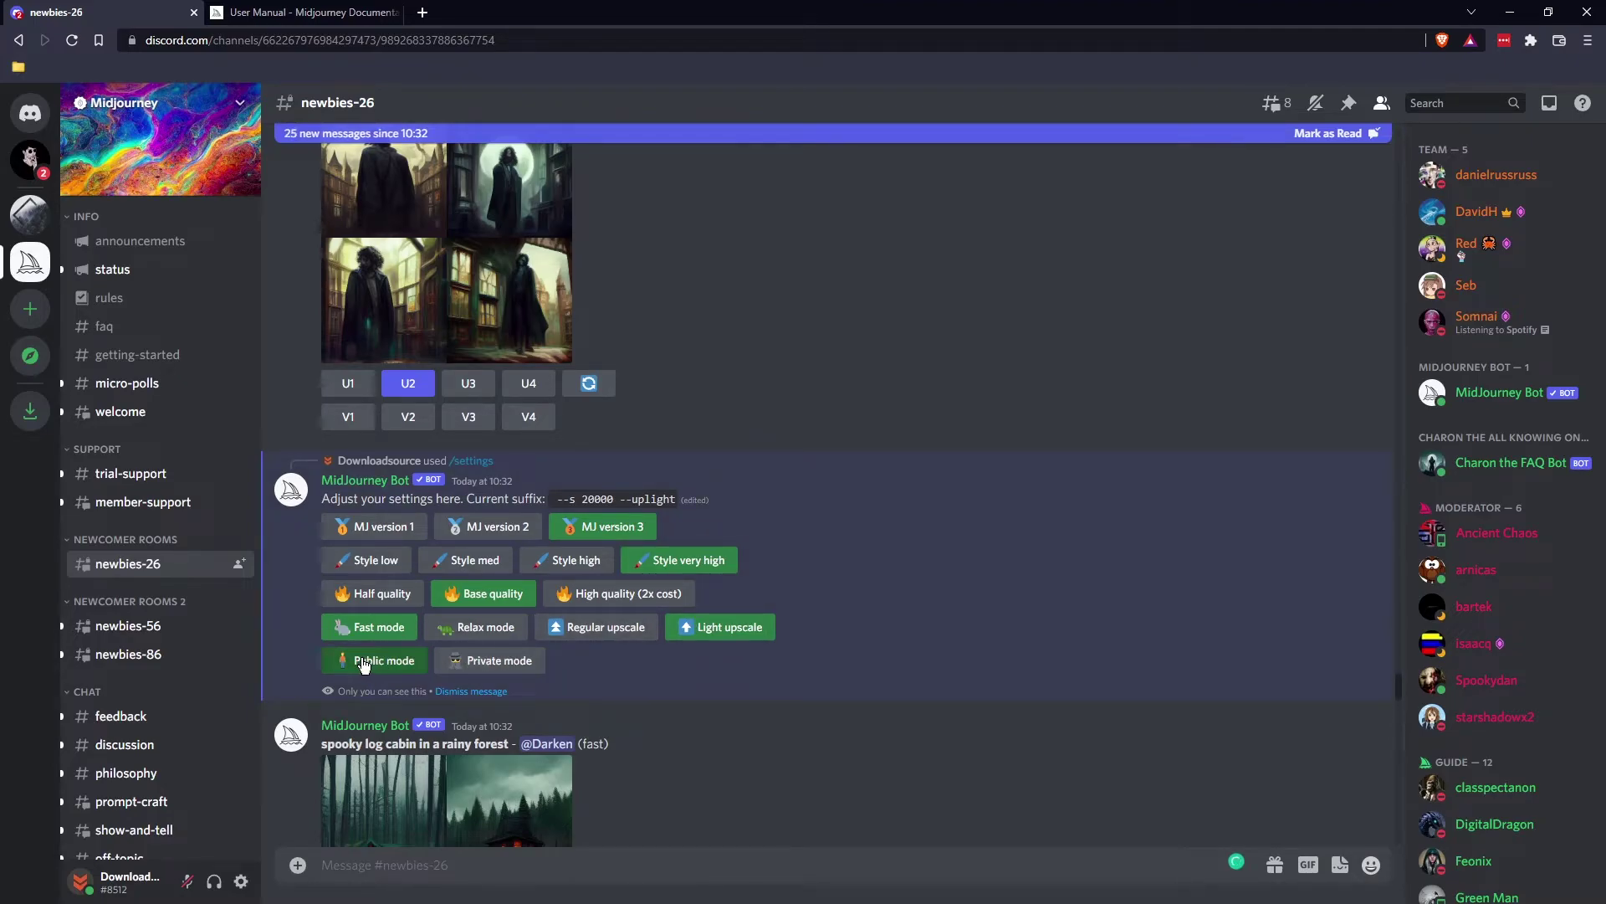
pyautogui.click(483, 665)
pyautogui.click(460, 671)
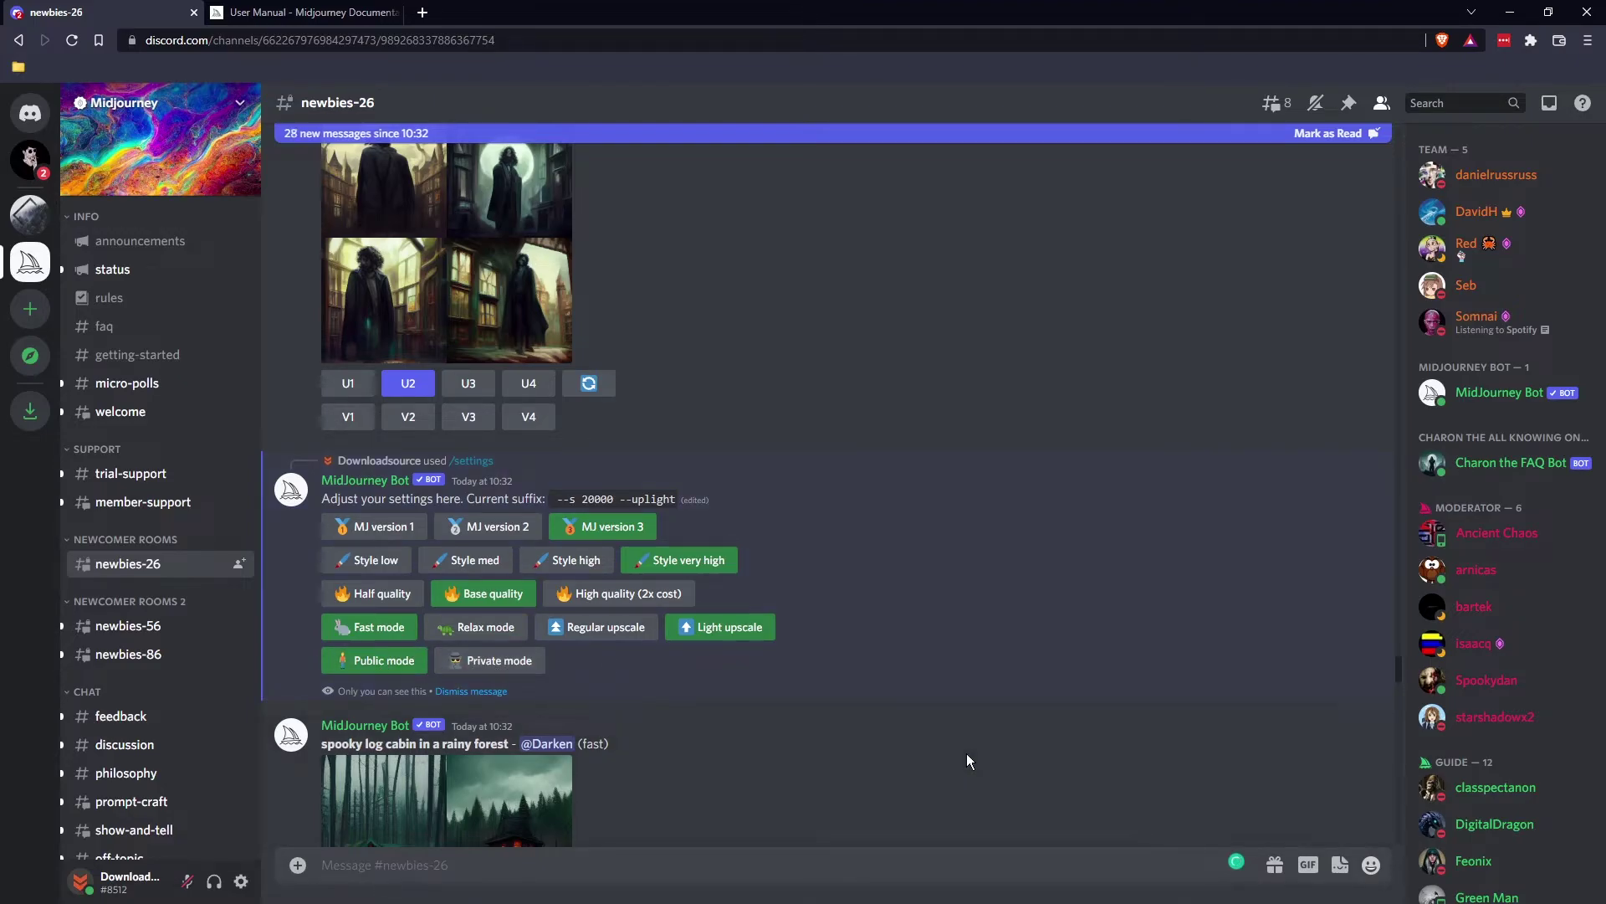
pyautogui.scroll(-3, 966, 753)
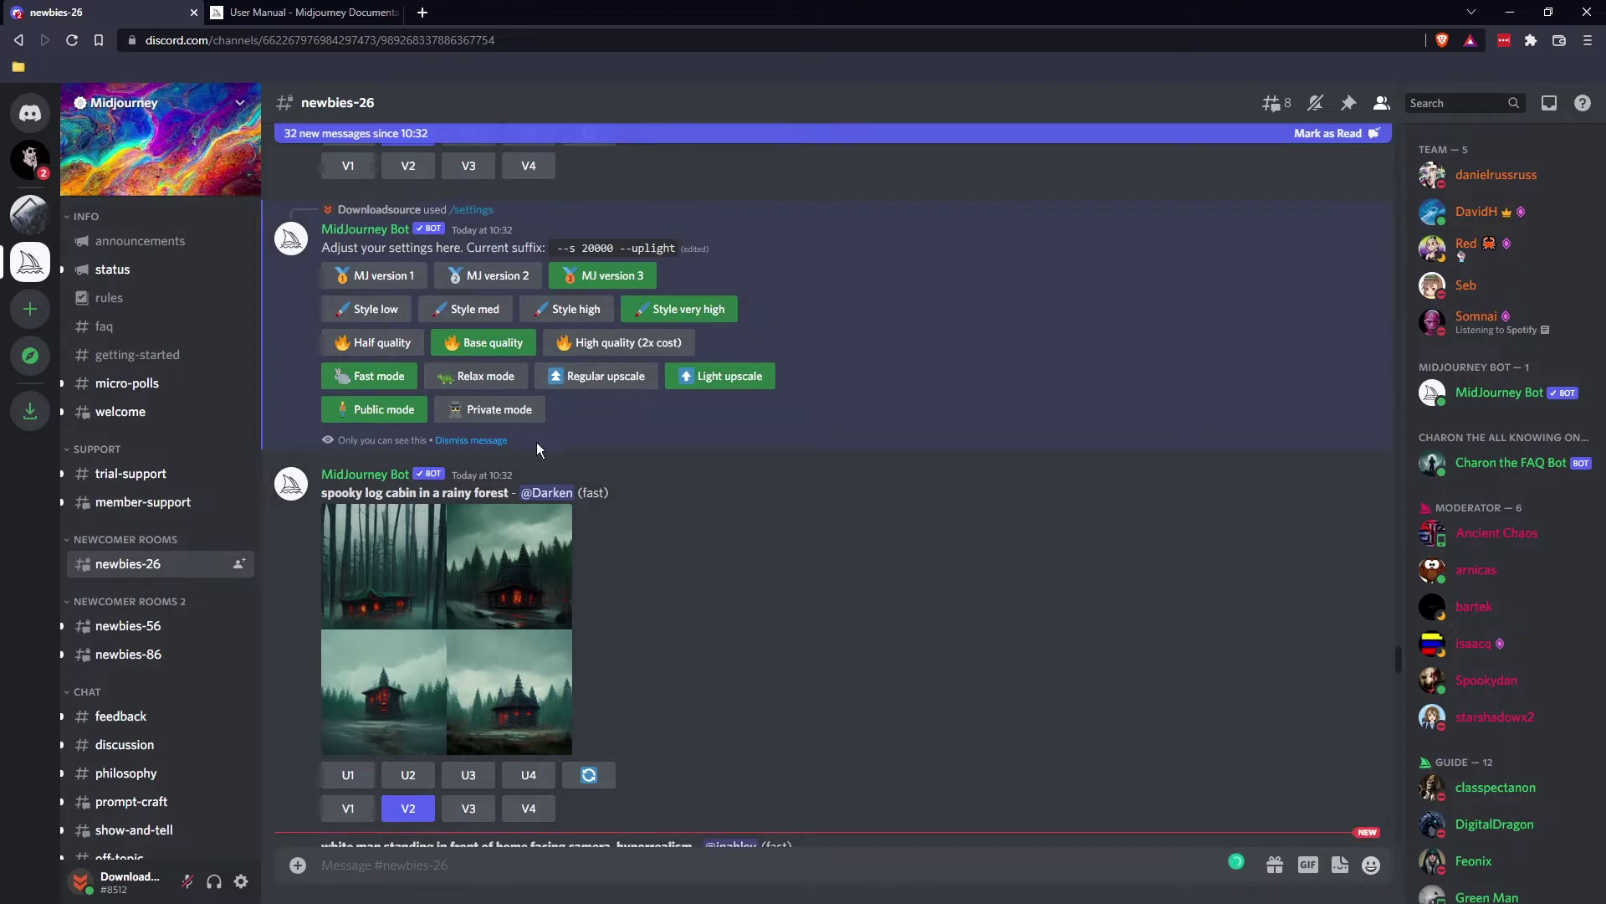
# Switch to the Midjourney User Manual and scroll through its commands and parameters
pyautogui.click(307, 13)
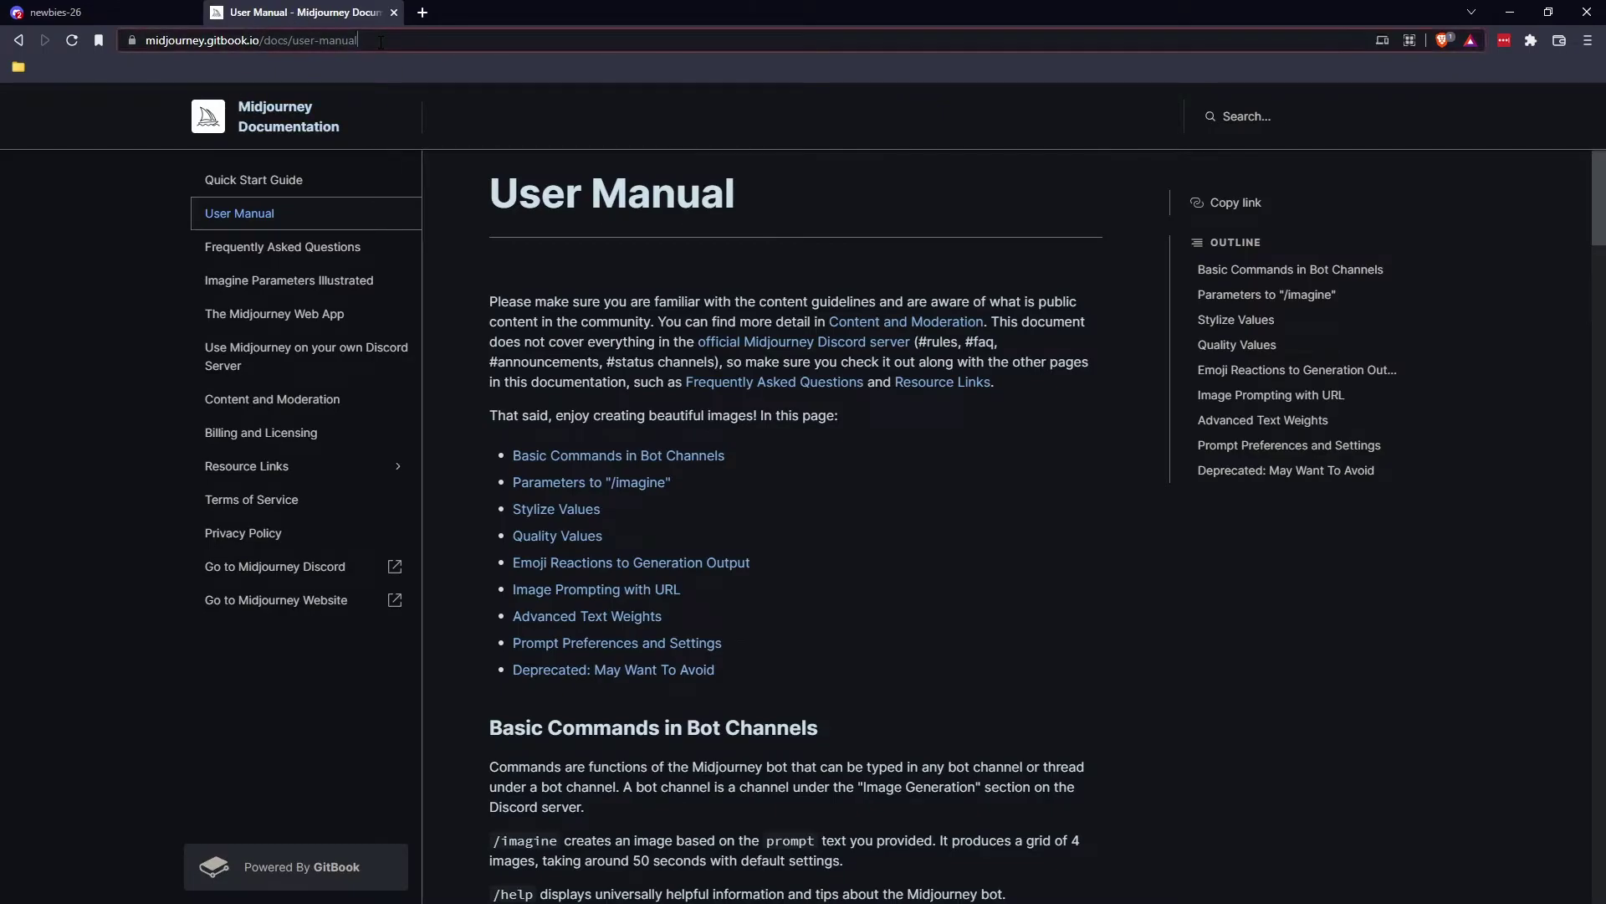
pyautogui.moveTo(358, 40); pyautogui.dragTo(146, 40)
pyautogui.click(445, 118)
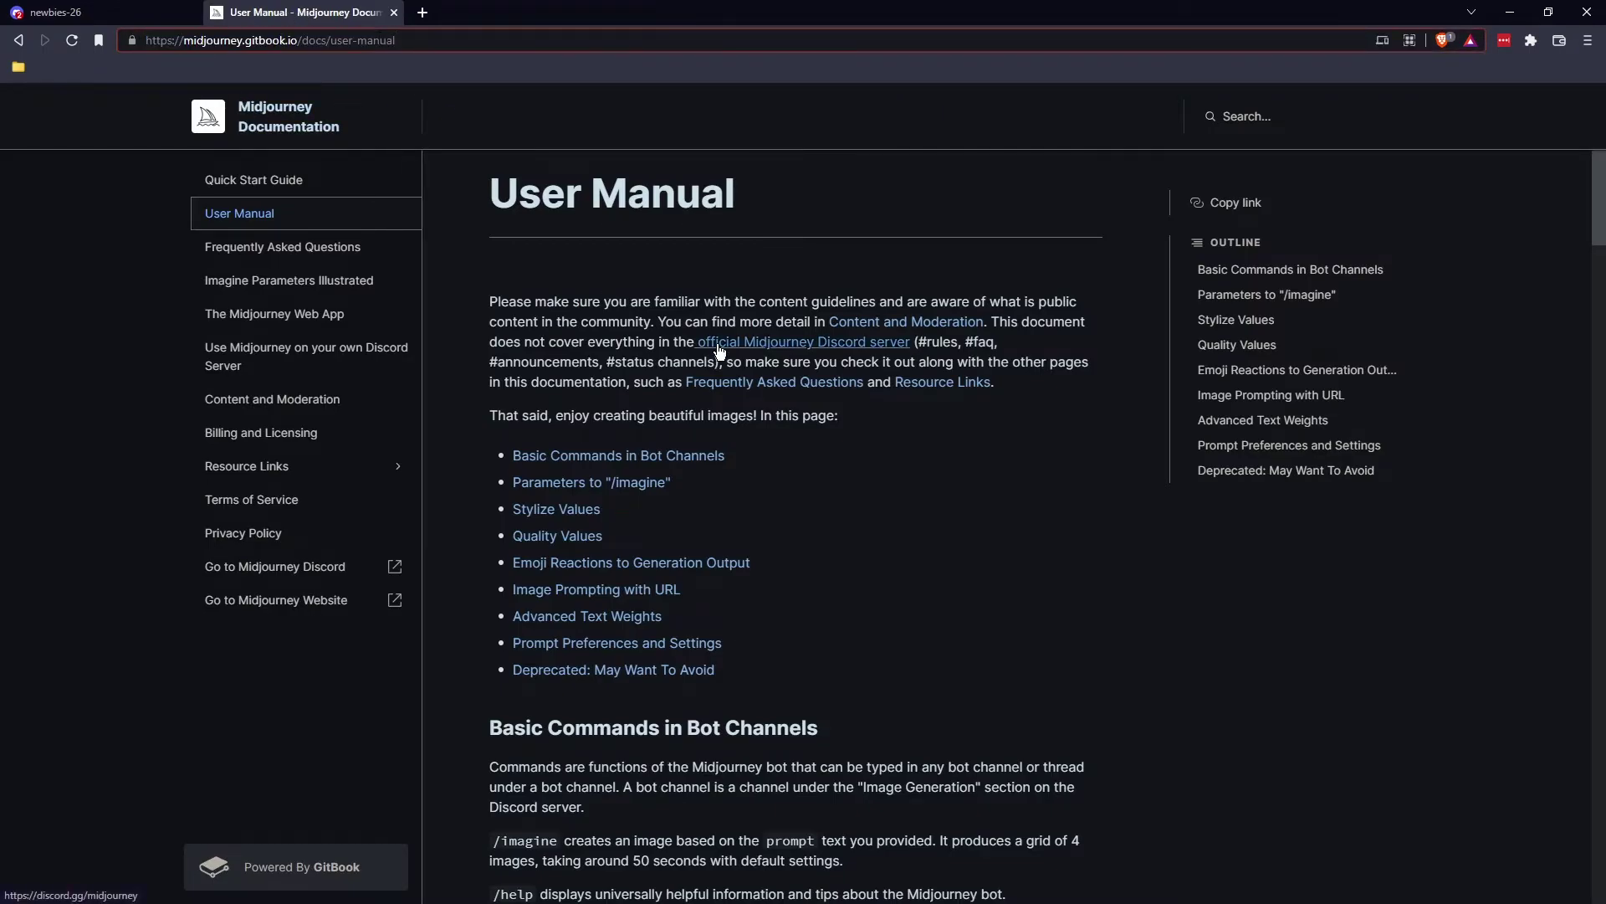
pyautogui.scroll(-5, 711, 300)
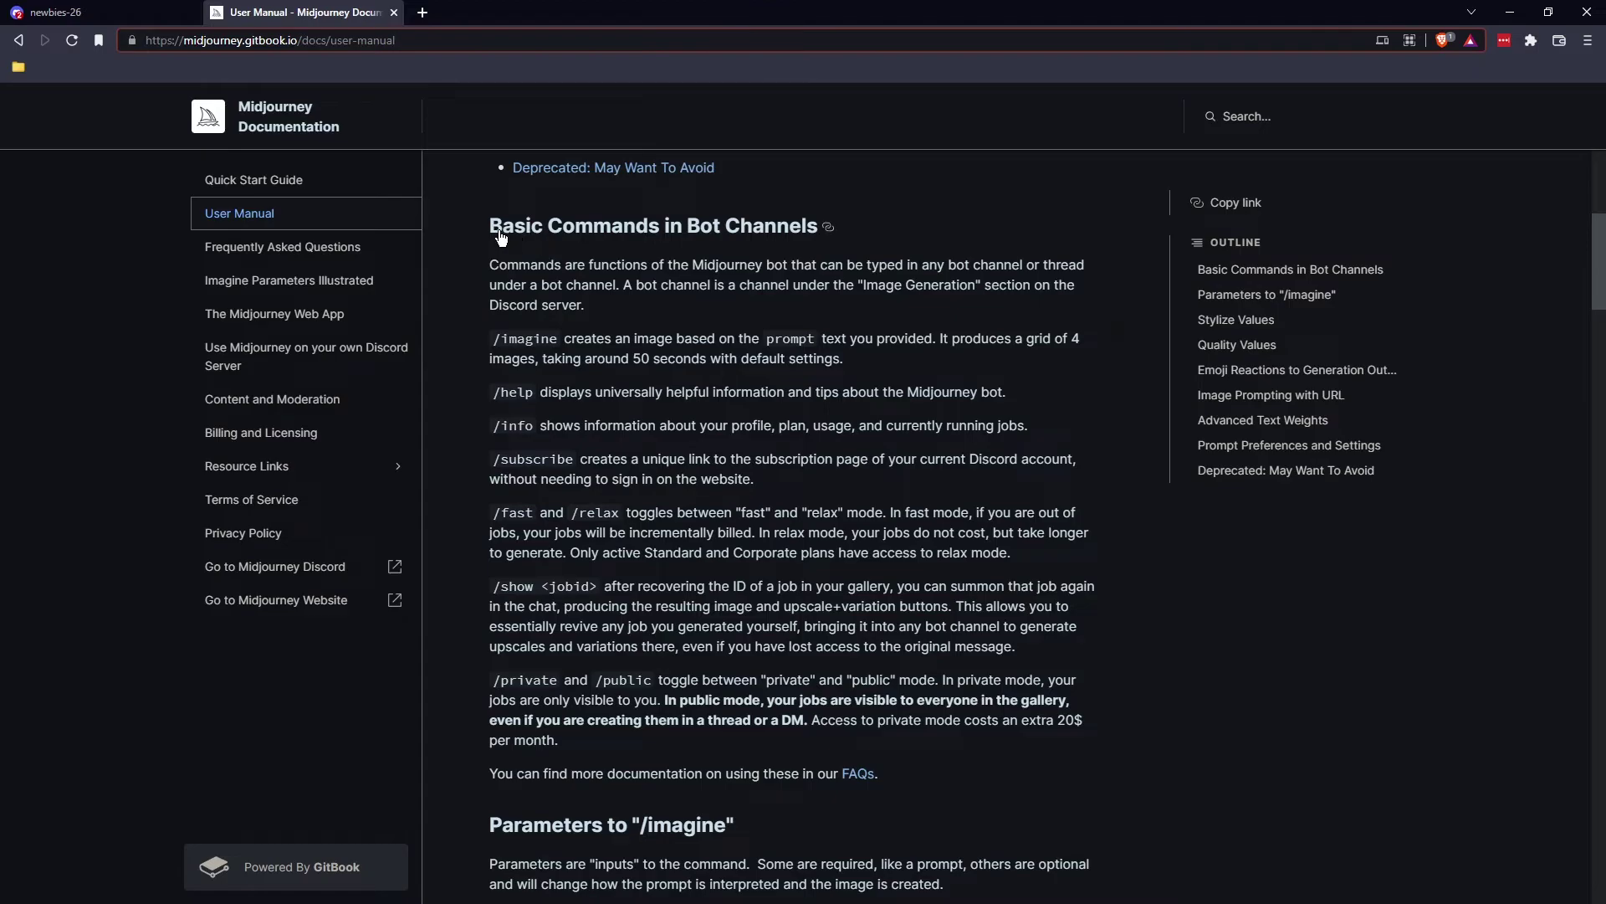
pyautogui.scroll(-5, 735, 233)
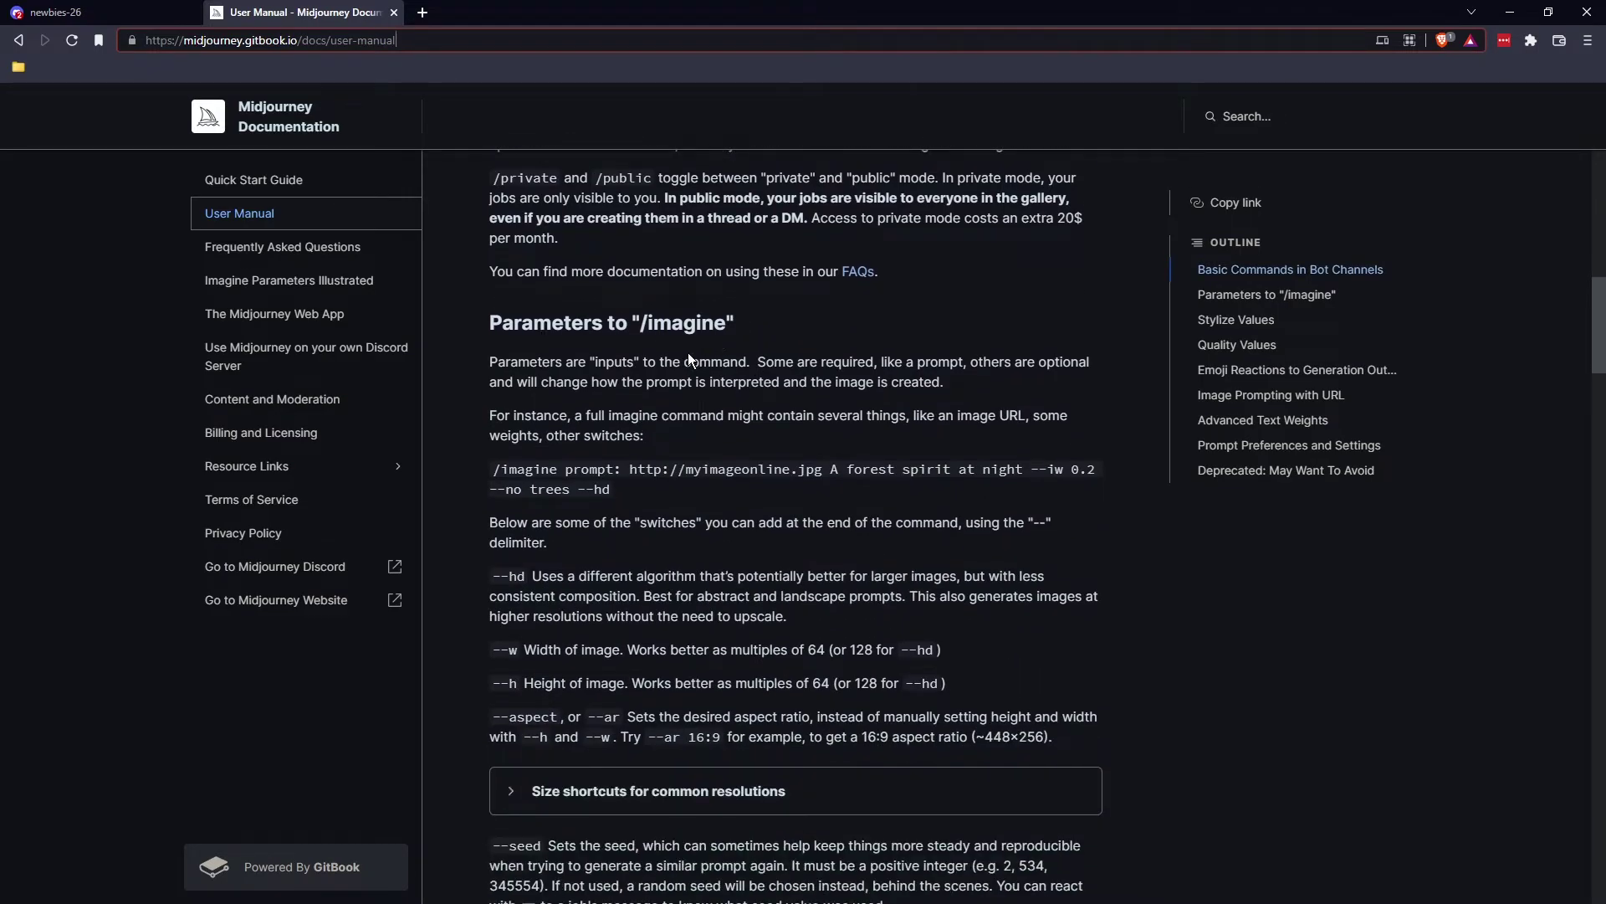
pyautogui.scroll(-5, 686, 368)
pyautogui.scroll(-6, 688, 377)
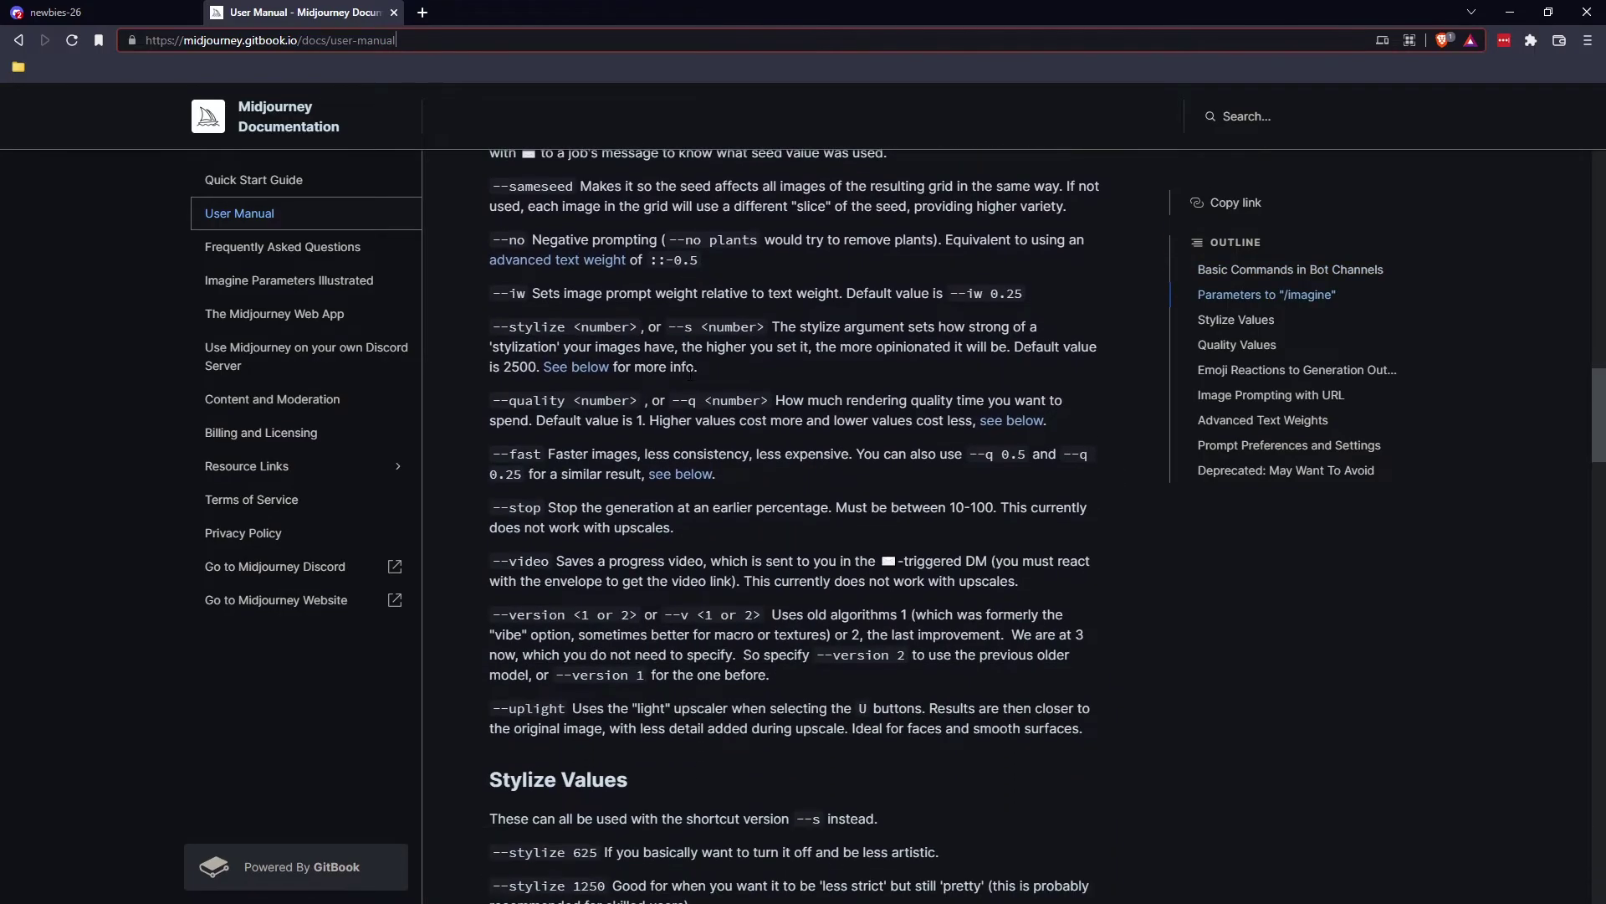
# Read through the manual's Stylize and Quality Values sections
pyautogui.scroll(-4, 826, 531)
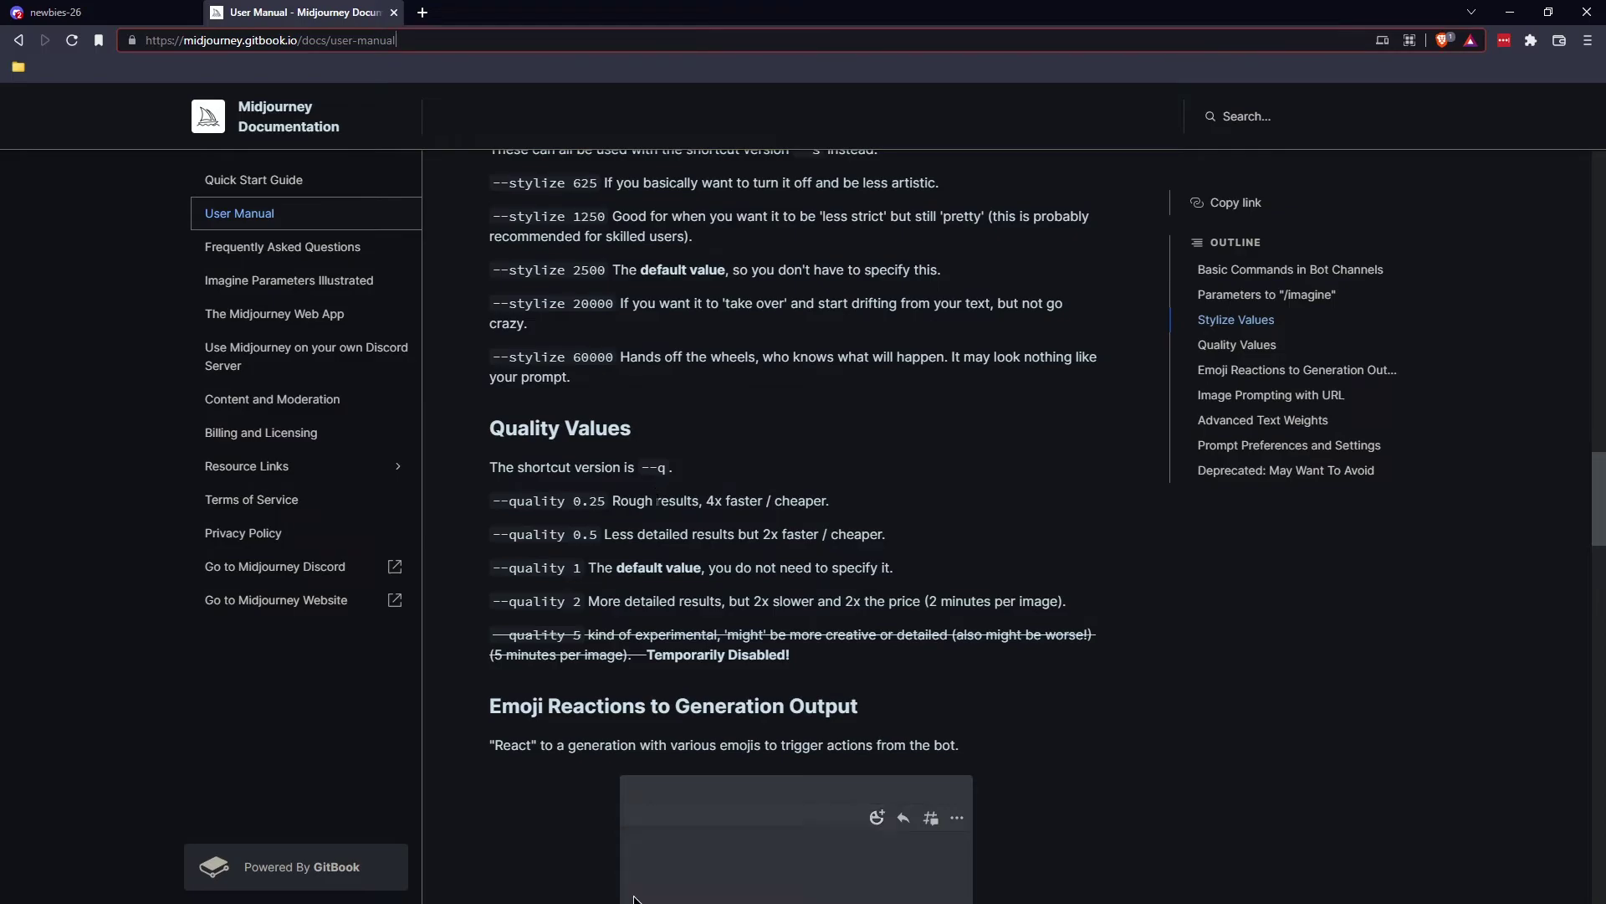
pyautogui.scroll(-5, 696, 590)
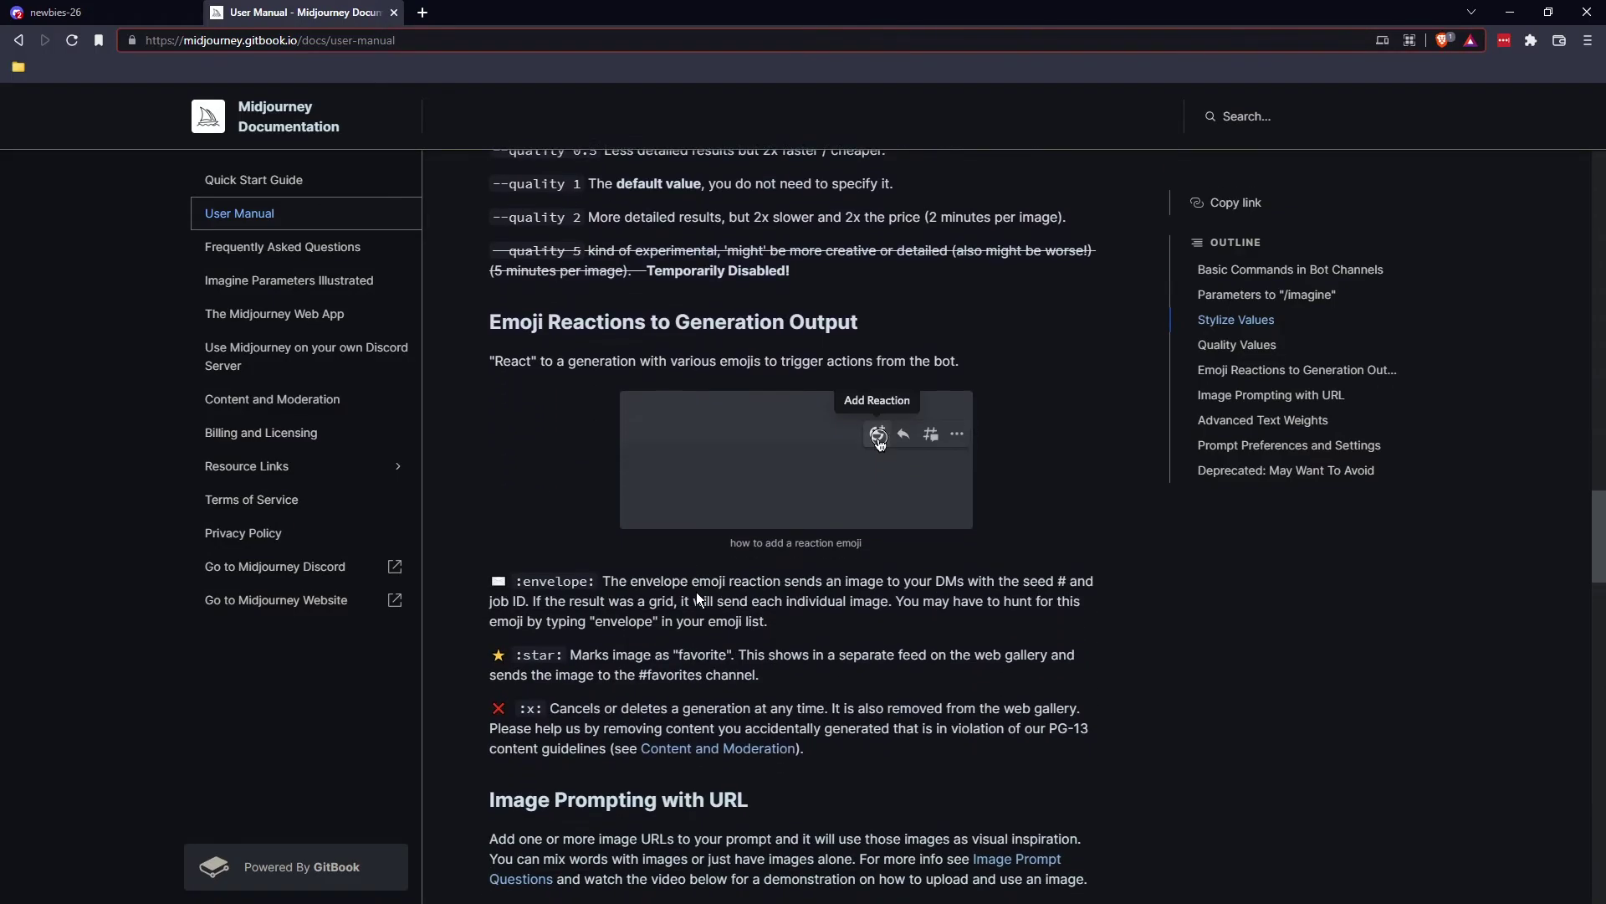
pyautogui.scroll(-3, 696, 591)
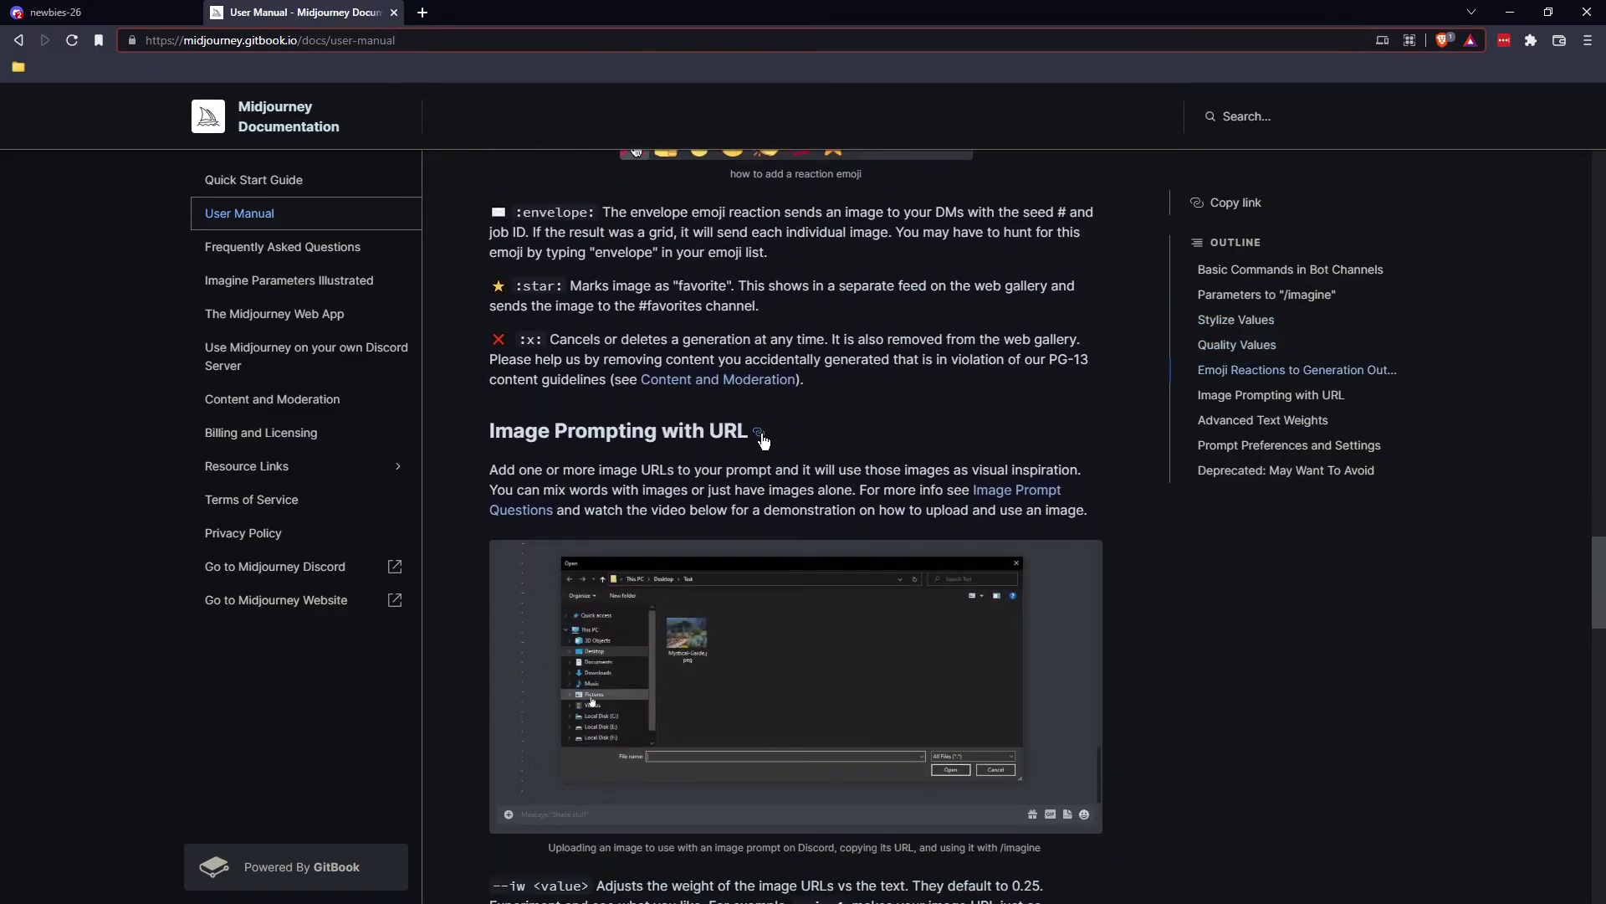
pyautogui.scroll(-4, 806, 447)
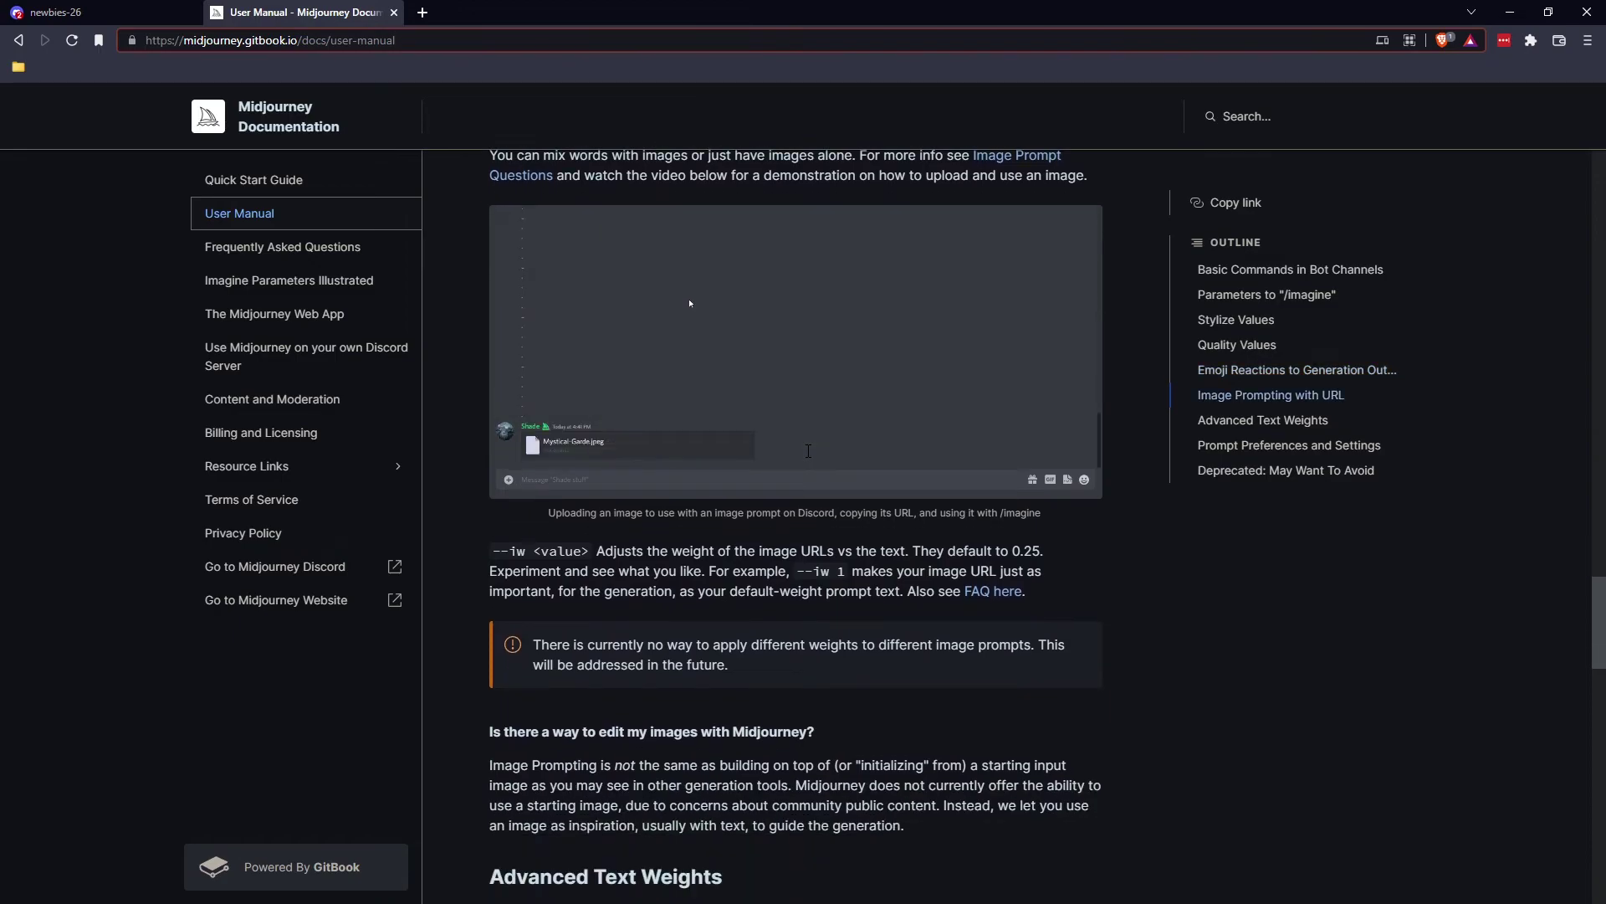
pyautogui.scroll(-5, 808, 450)
pyautogui.scroll(-7, 808, 450)
pyautogui.scroll(8, 803, 437)
# Autoscroll the manual, return to its top, and close it to get back to Discord
pyautogui.middleClick(804, 437)
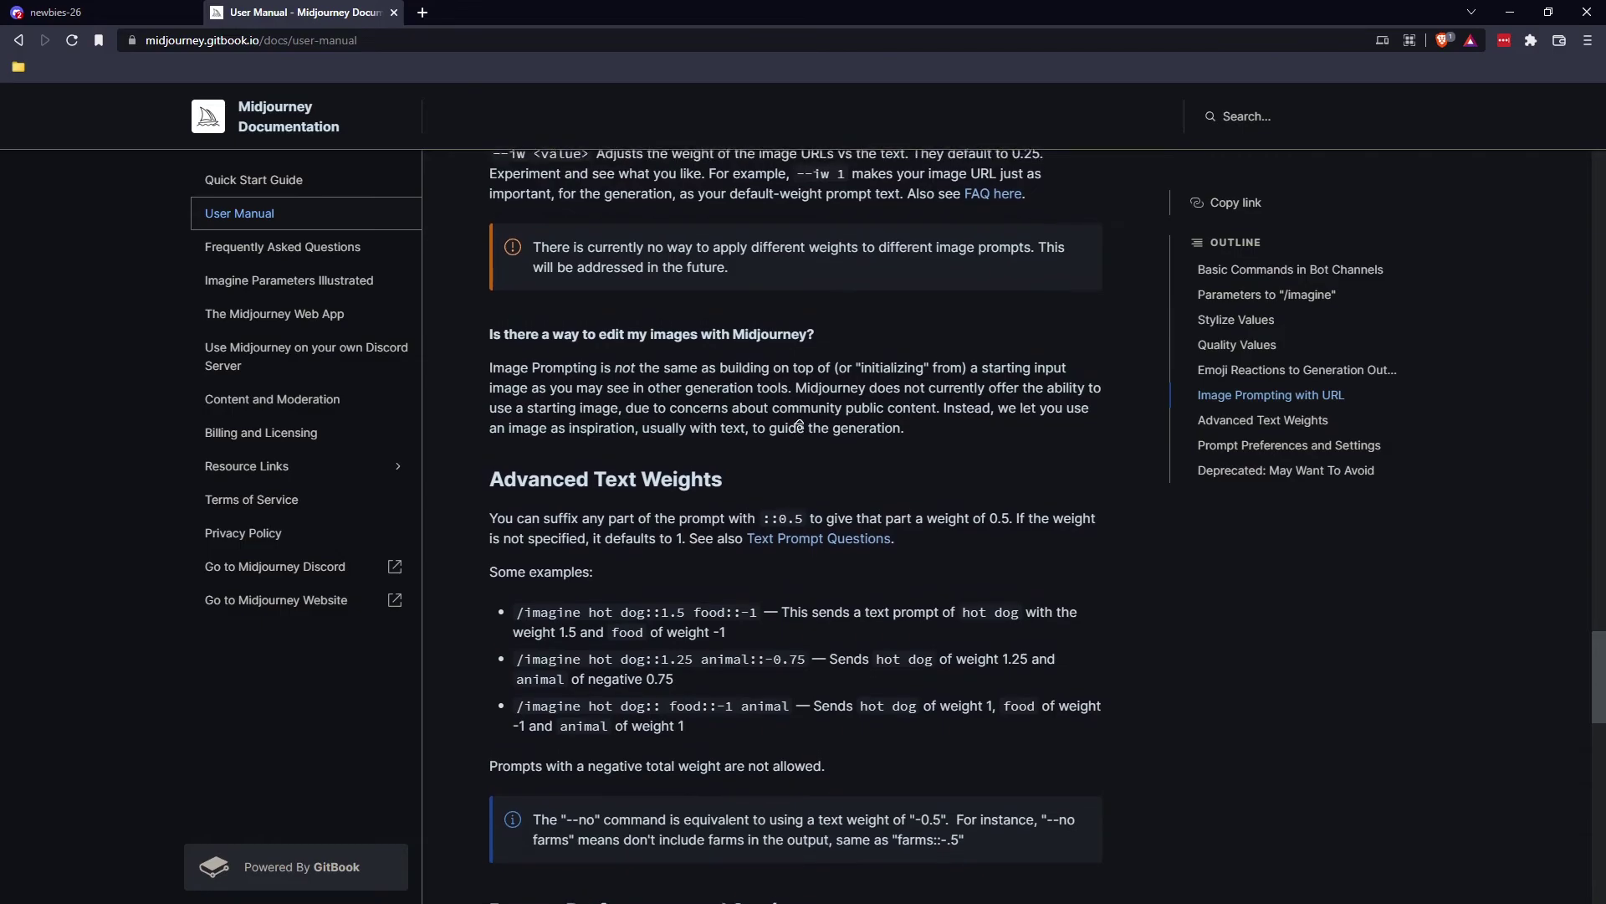
pyautogui.click(803, 451)
pyautogui.press('Home')
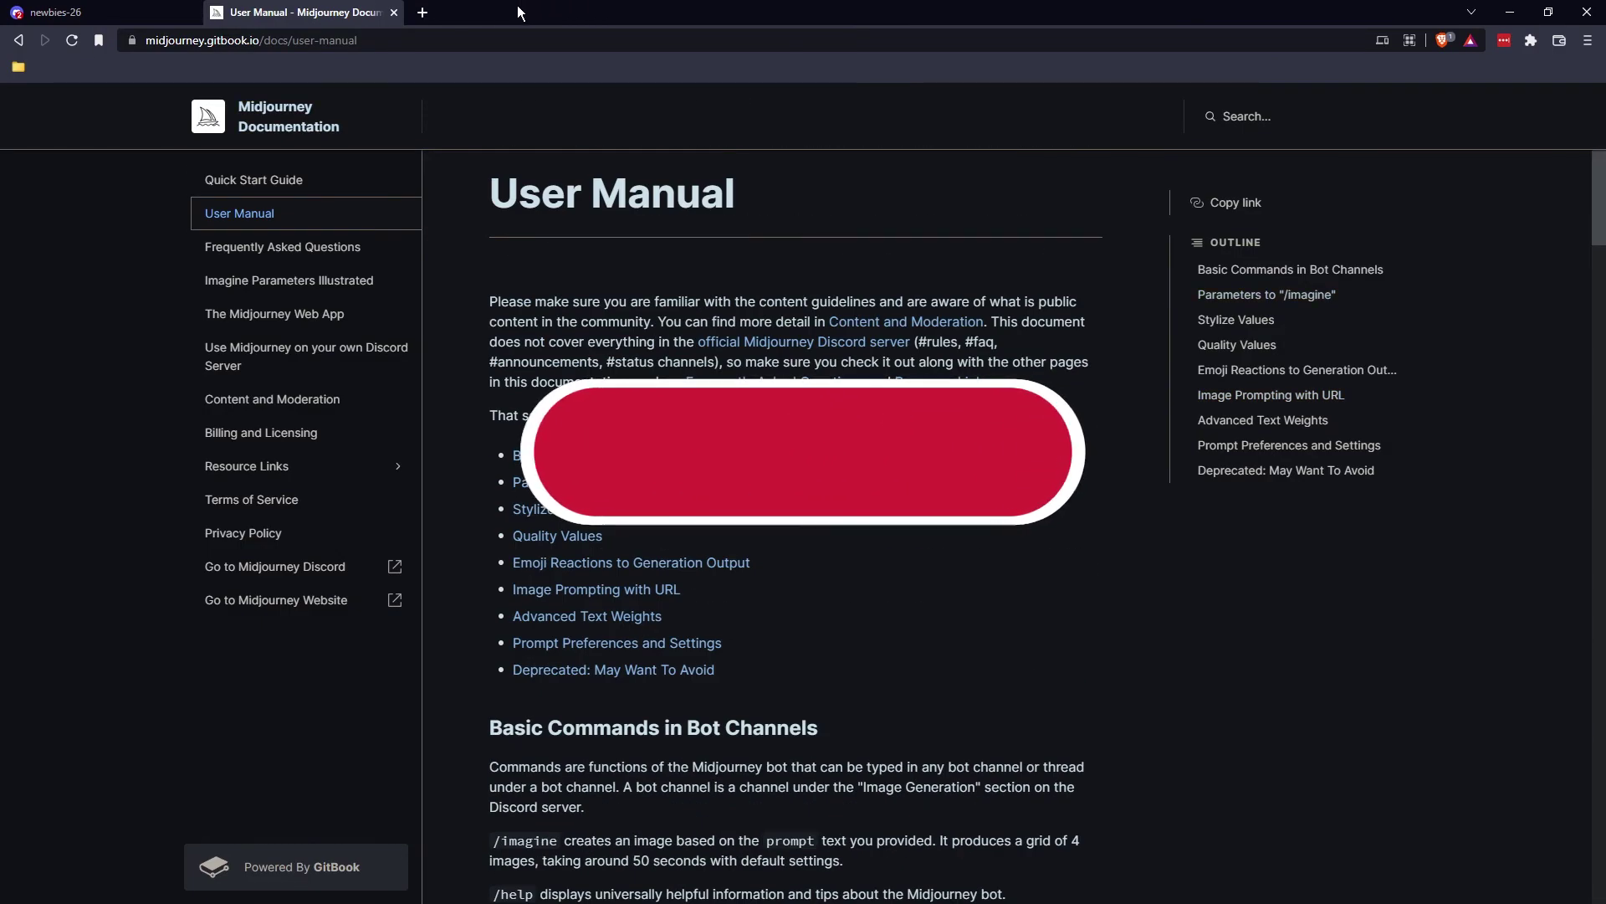
pyautogui.click(394, 12)
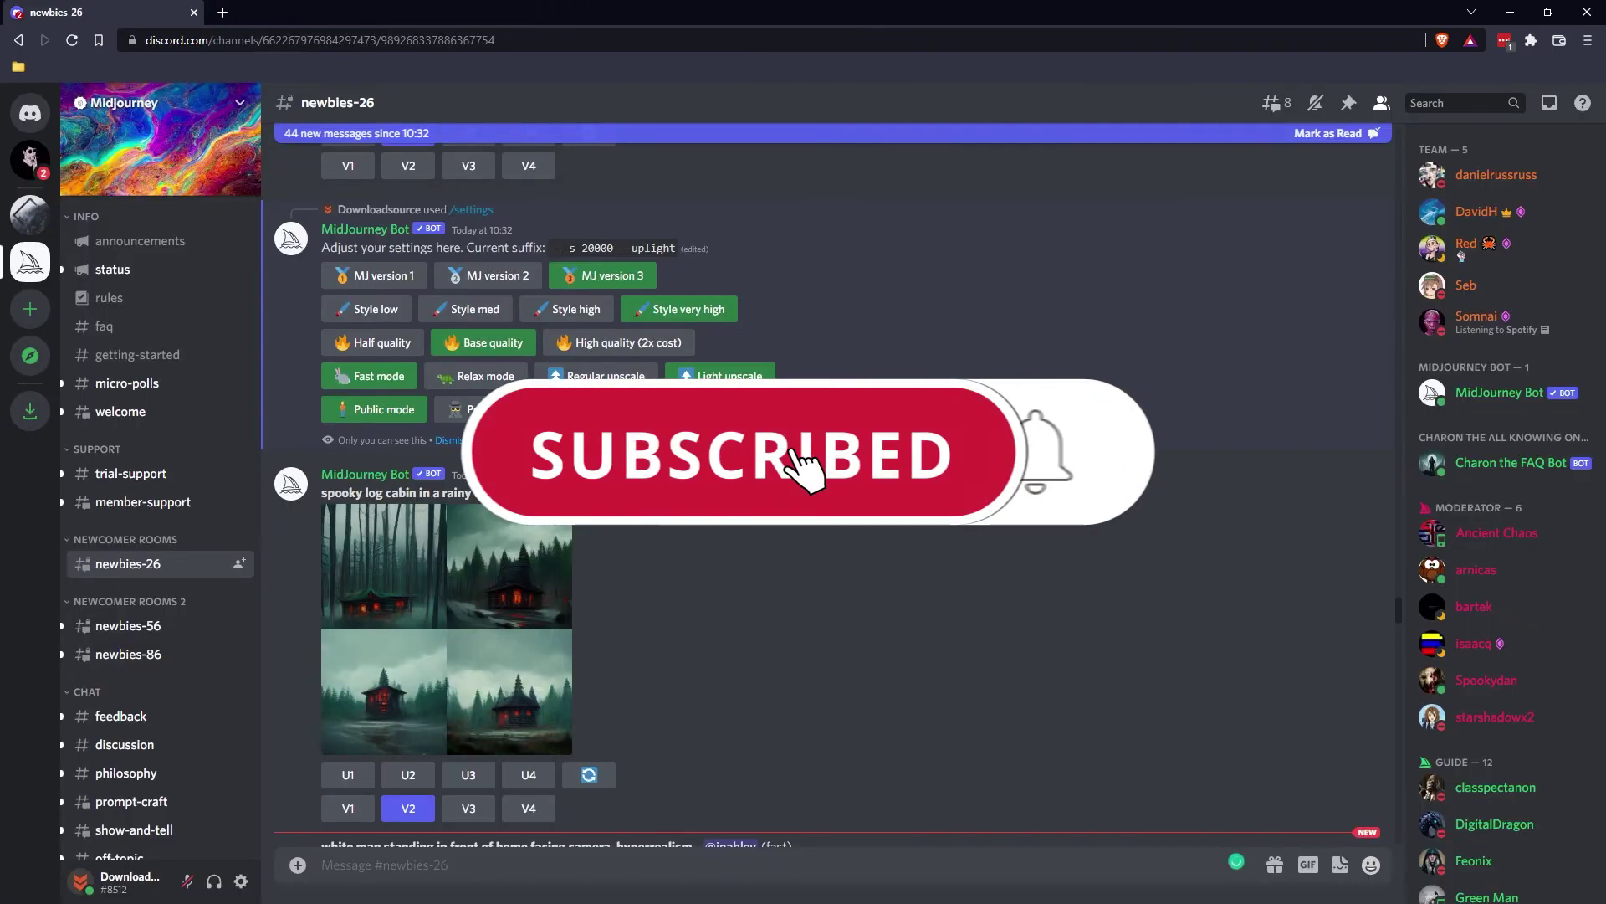